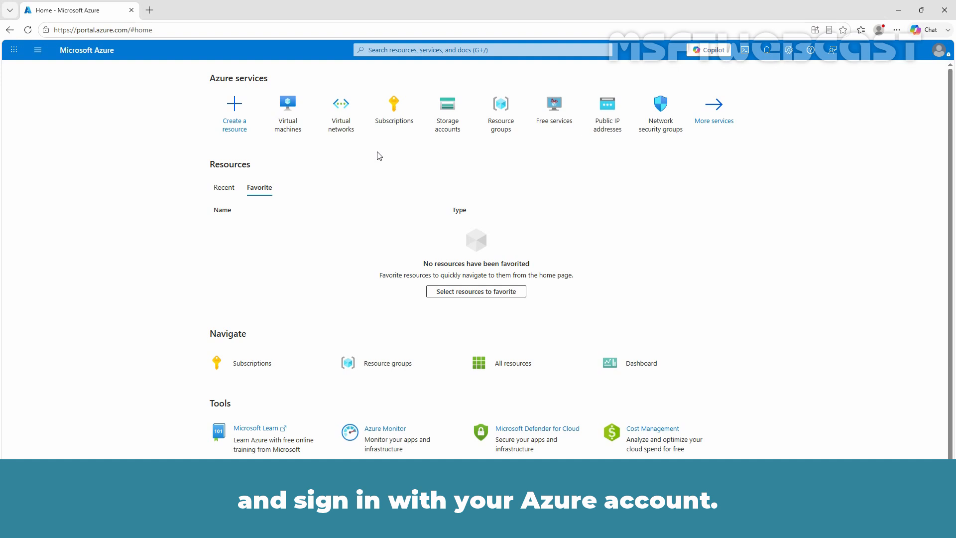
Search 'virtual network' and open the Virtual networks list showing TEST-VM01, VM02 and VM03 VNets.
click(394, 50)
text(virtu)
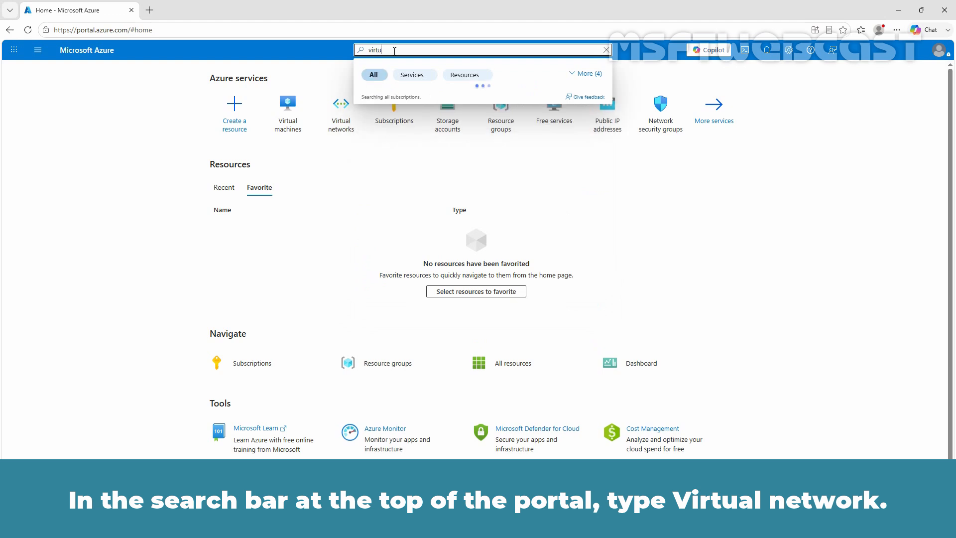
text(al network)
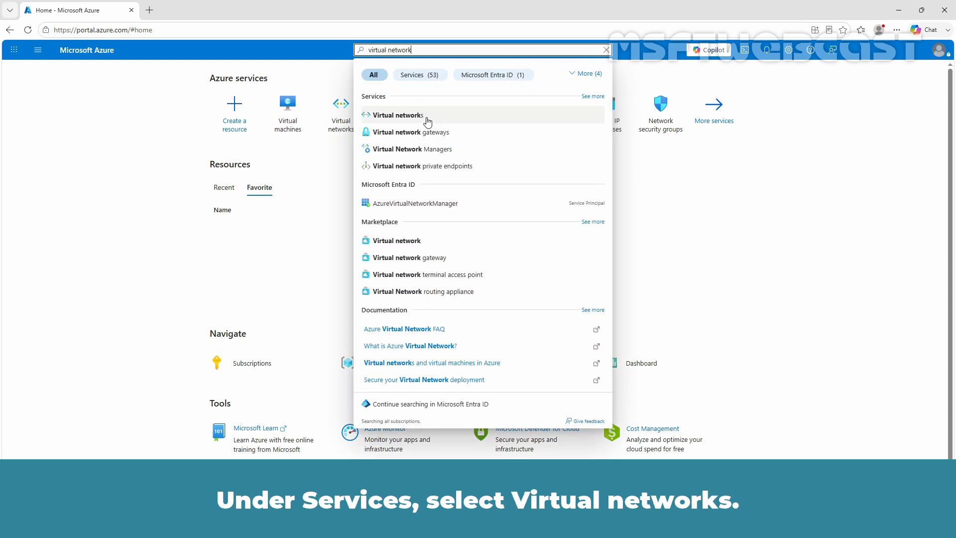
click(422, 120)
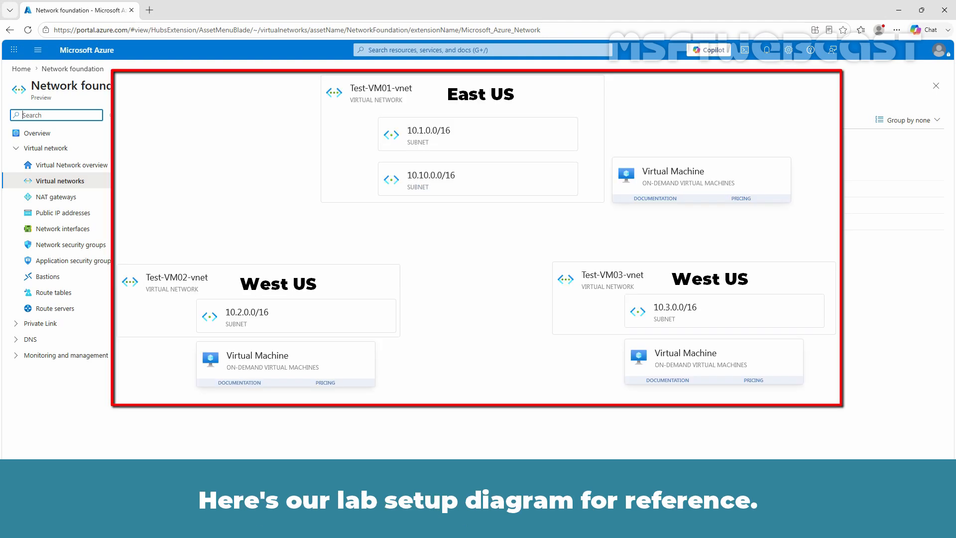
Search 'virtual network manager' and open the Virtual Network Manager service page.
click(447, 50)
text(virtual)
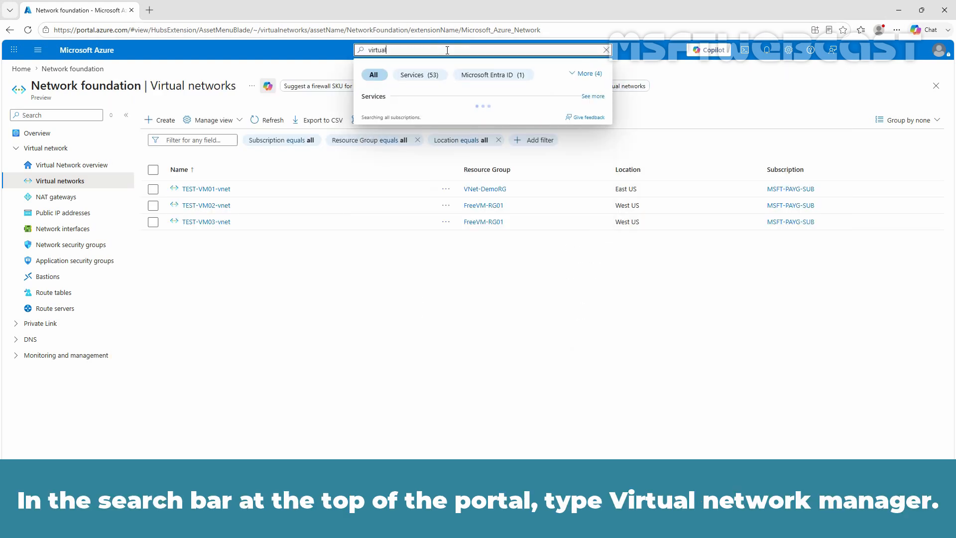
text( network manager)
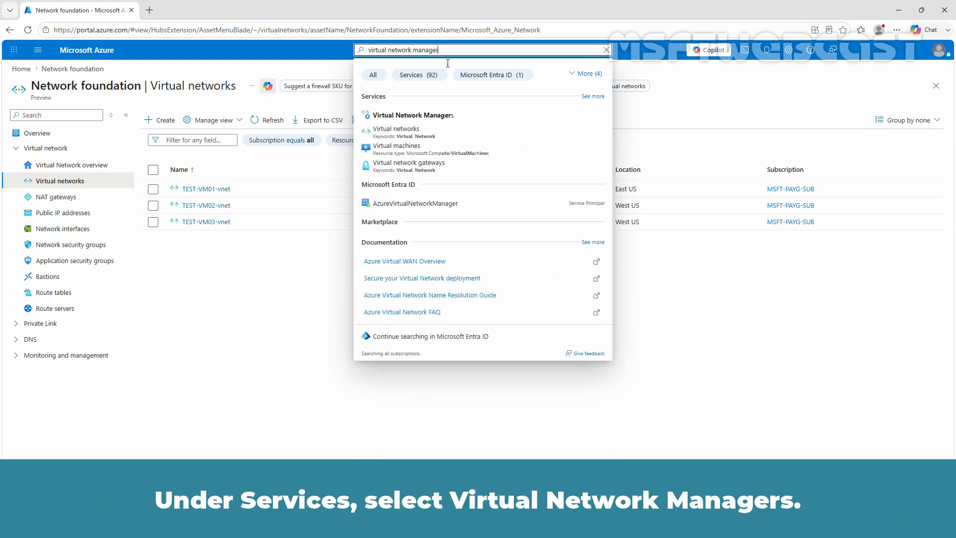
click(402, 121)
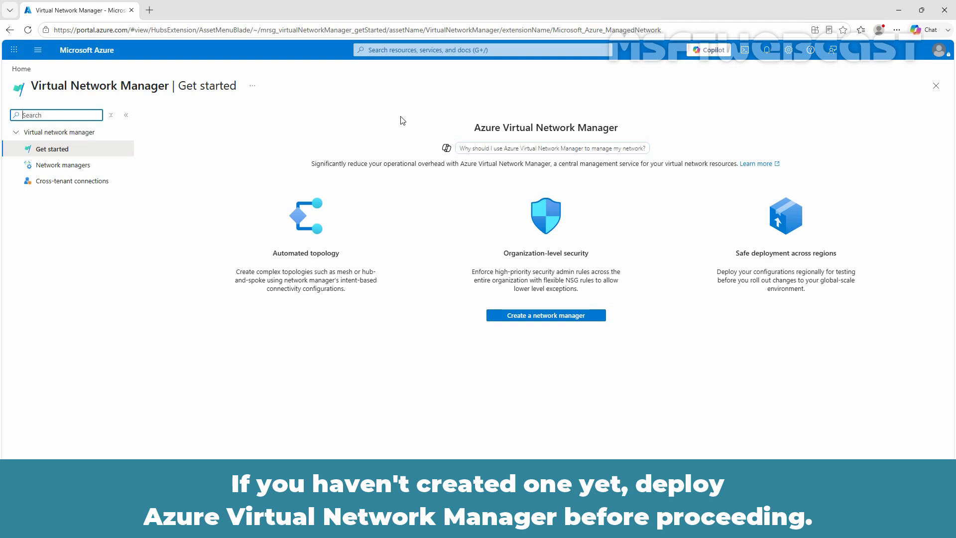
Start a new network manager placed in resource group VNet-DemoRG.
click(64, 166)
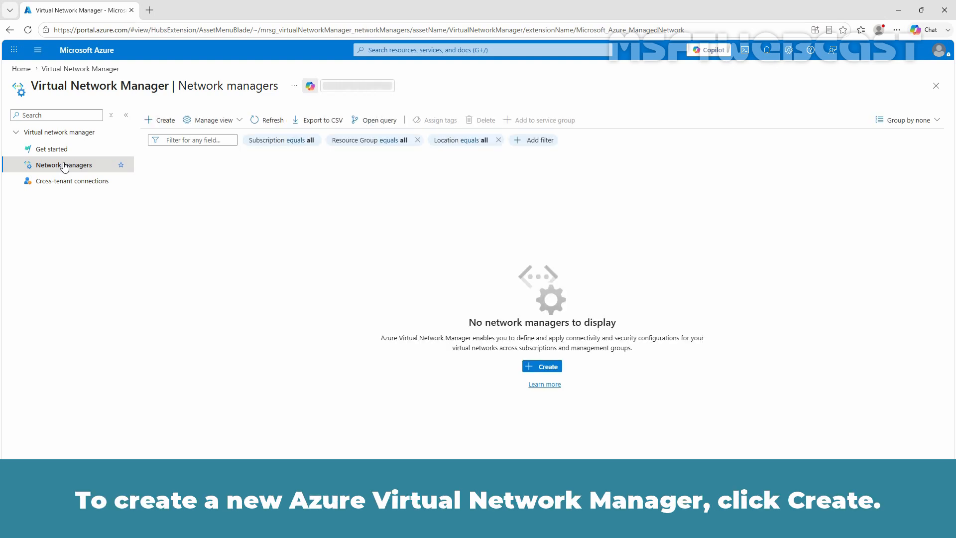
click(161, 120)
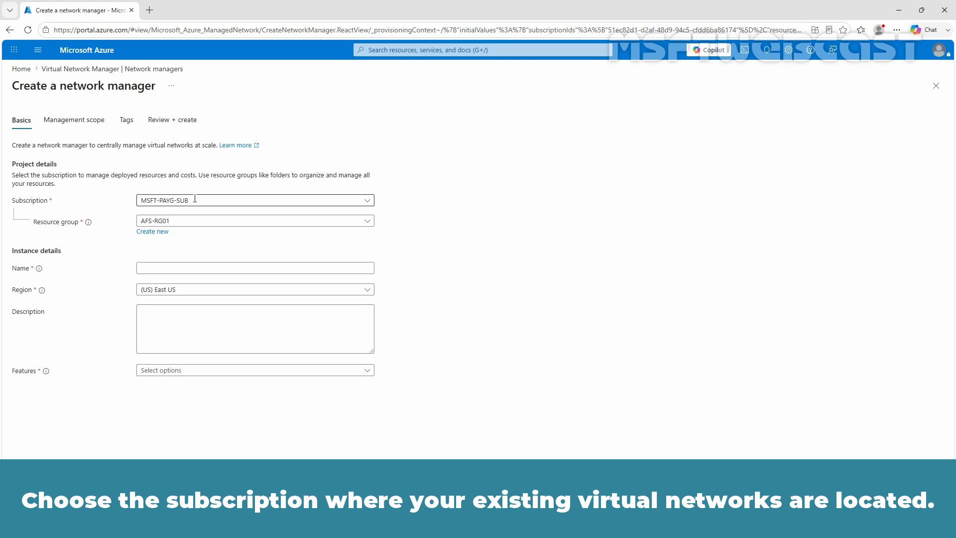
click(189, 223)
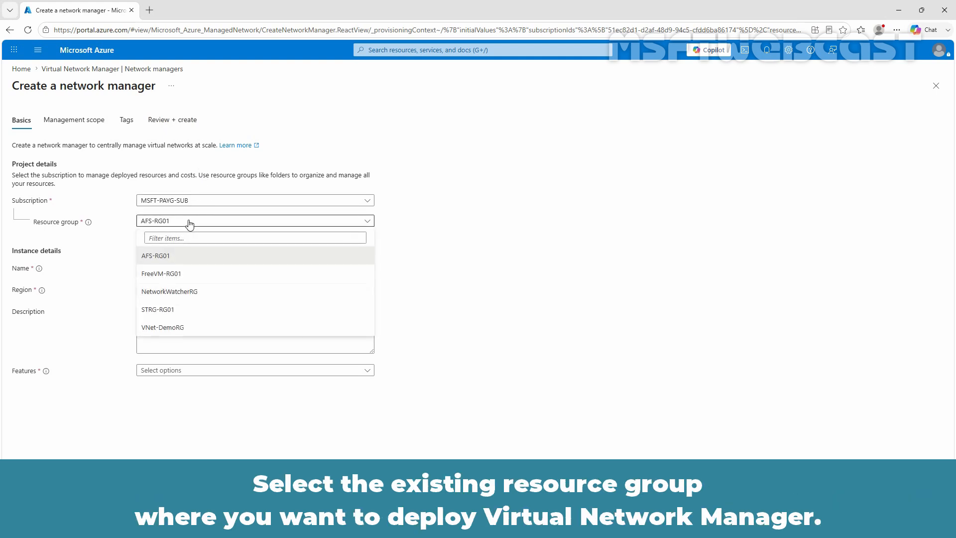
click(170, 327)
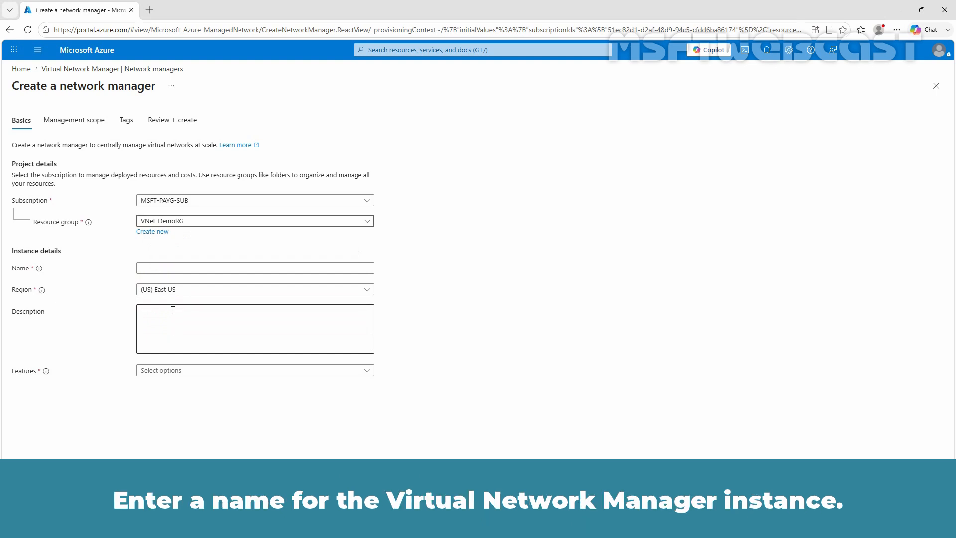
Name it HubNSpoke-AVNM01, describe it as 'Test Azure Virtual Network Manager', and enable Connectivity.
click(169, 268)
text(H)
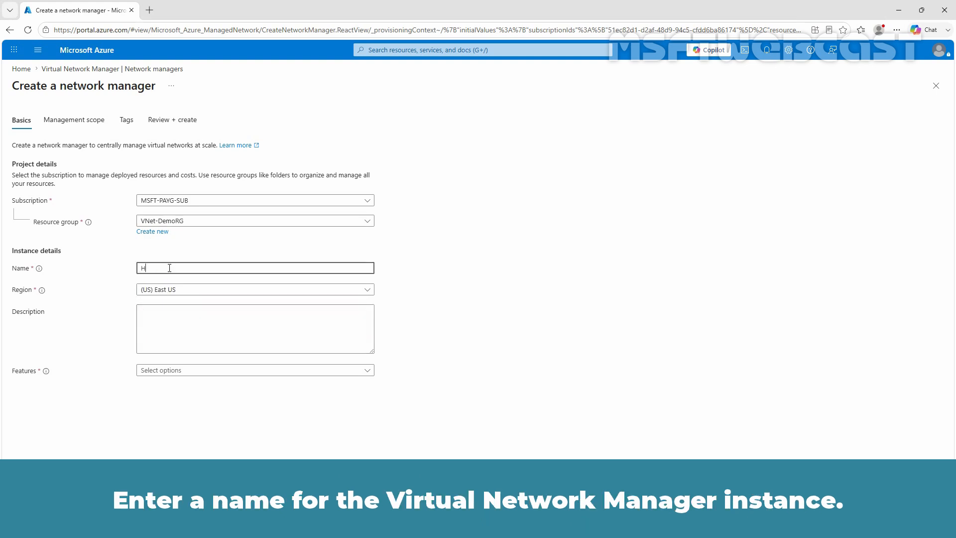
text(ubNS)
text(p)
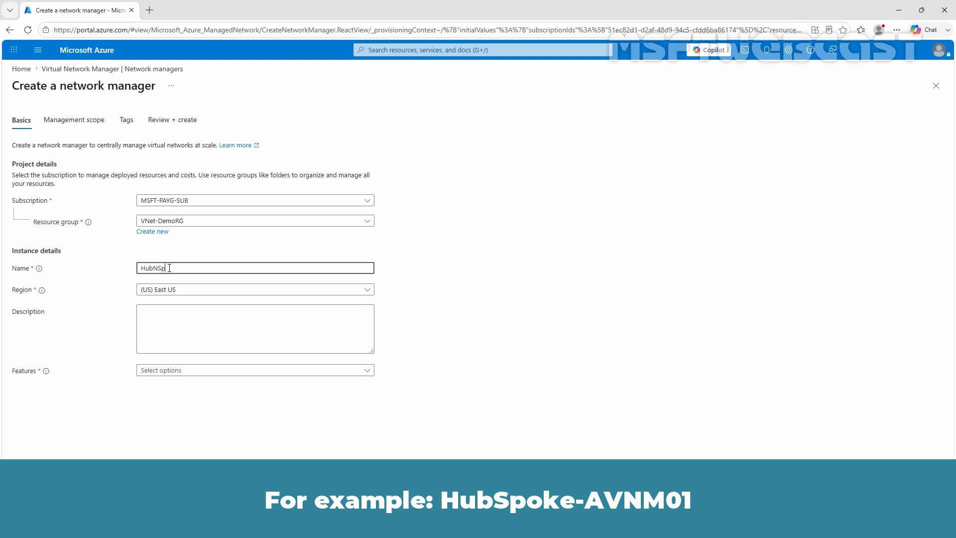
text(oke-AVNM01)
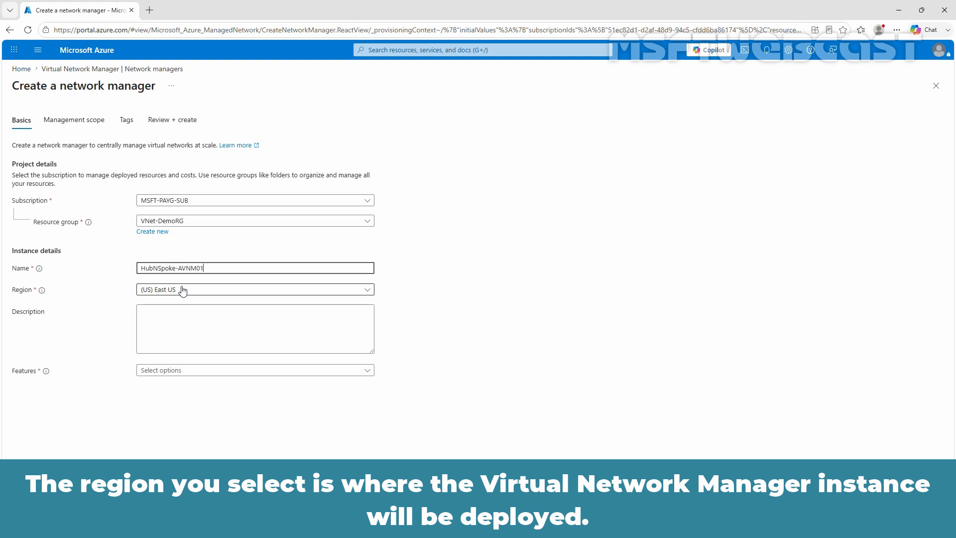
click(171, 319)
text(Test Azure)
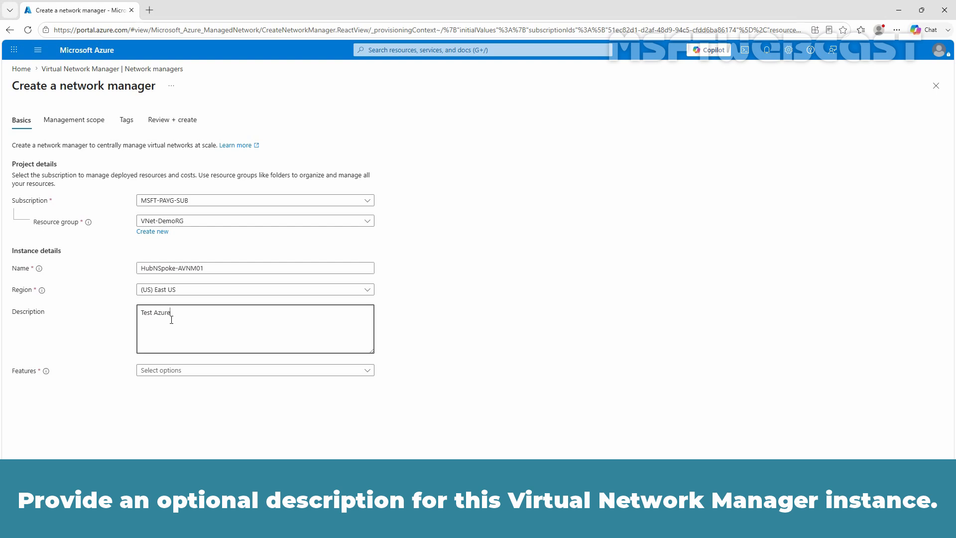
text( Virtual Network Manager)
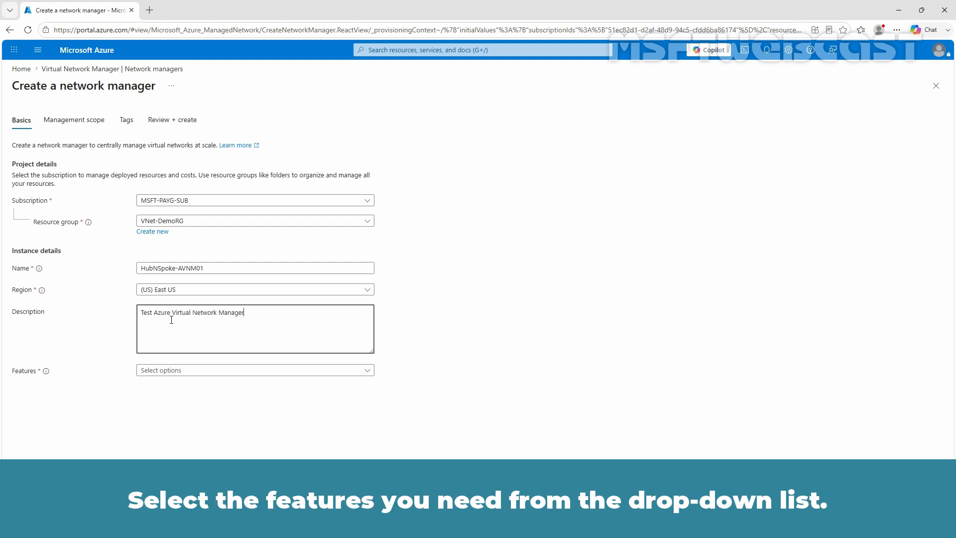
click(203, 373)
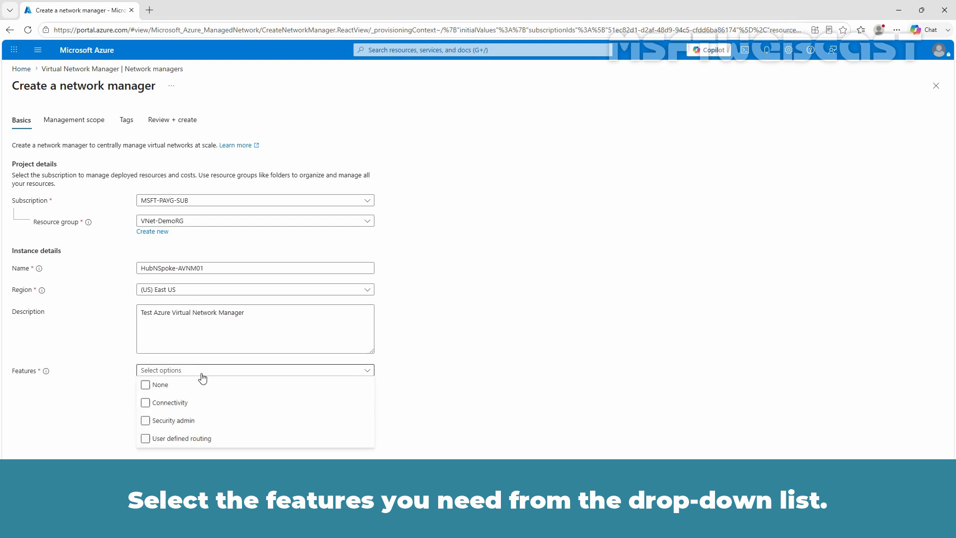
click(175, 403)
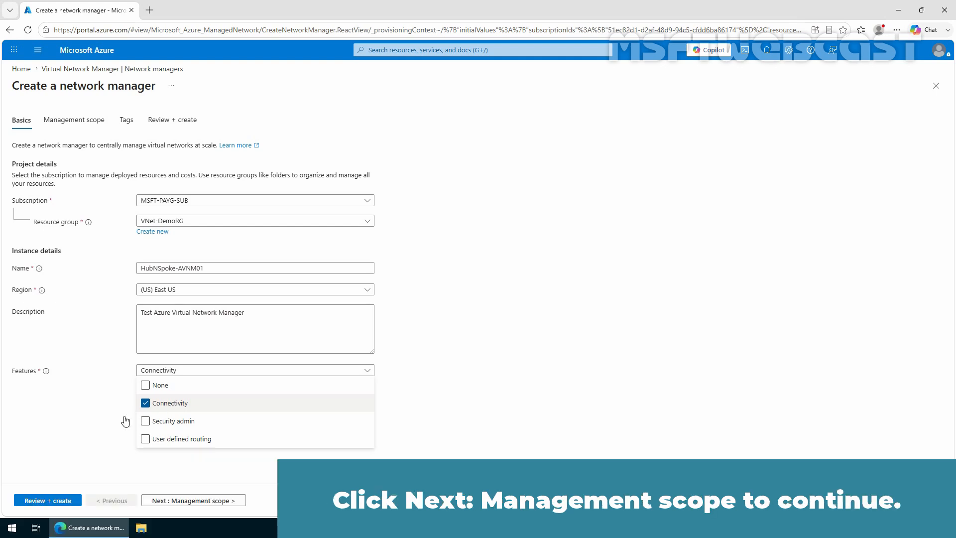
Scope the network manager to subscription MSFT-PAYG-SUB, then review and create it.
click(216, 505)
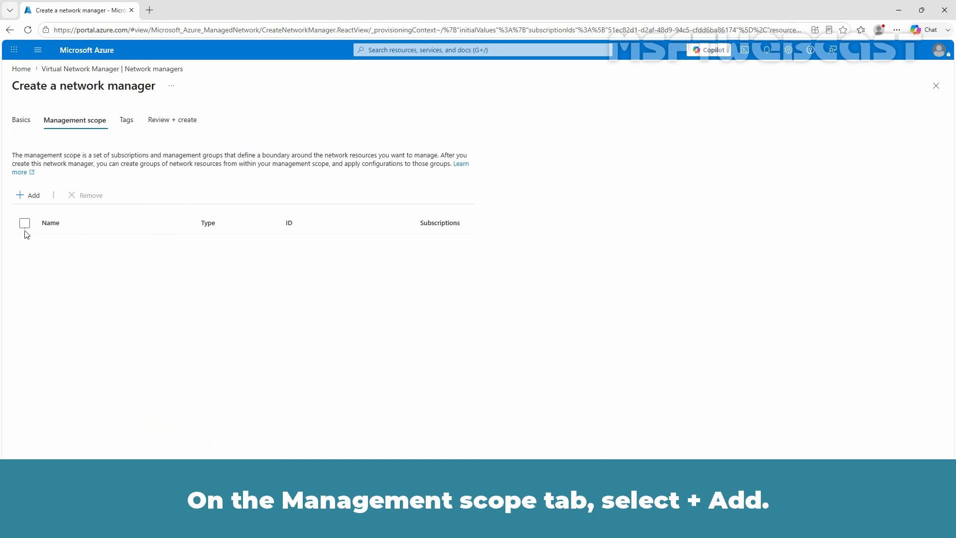
click(30, 199)
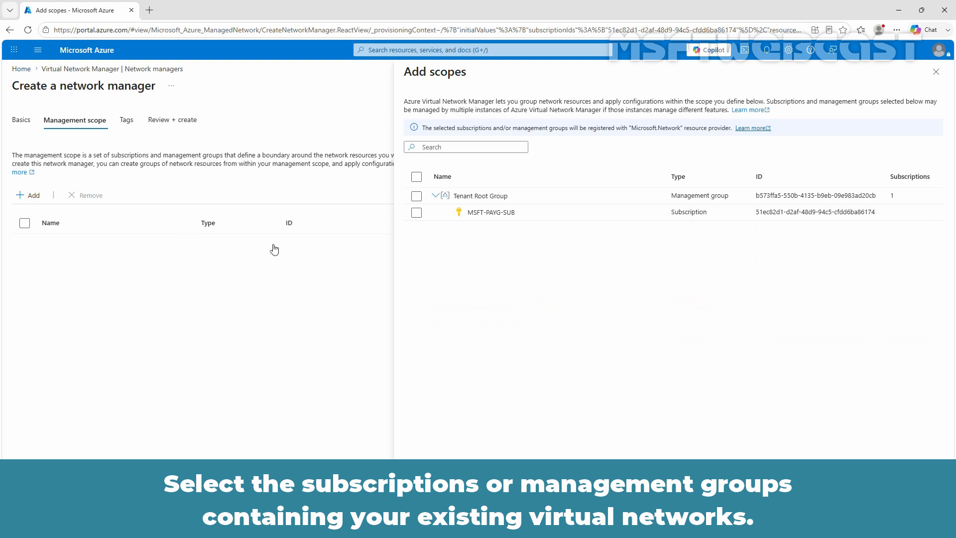
click(416, 213)
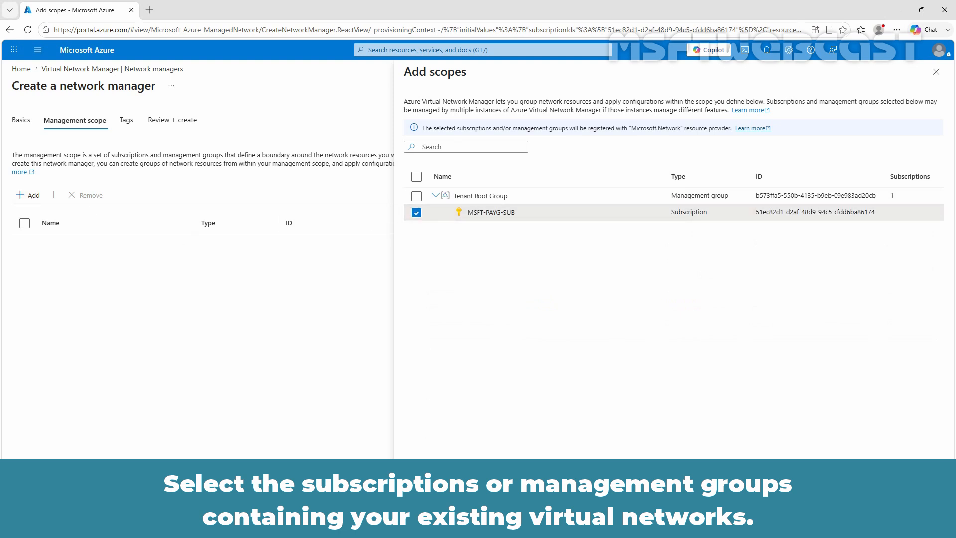
click(421, 499)
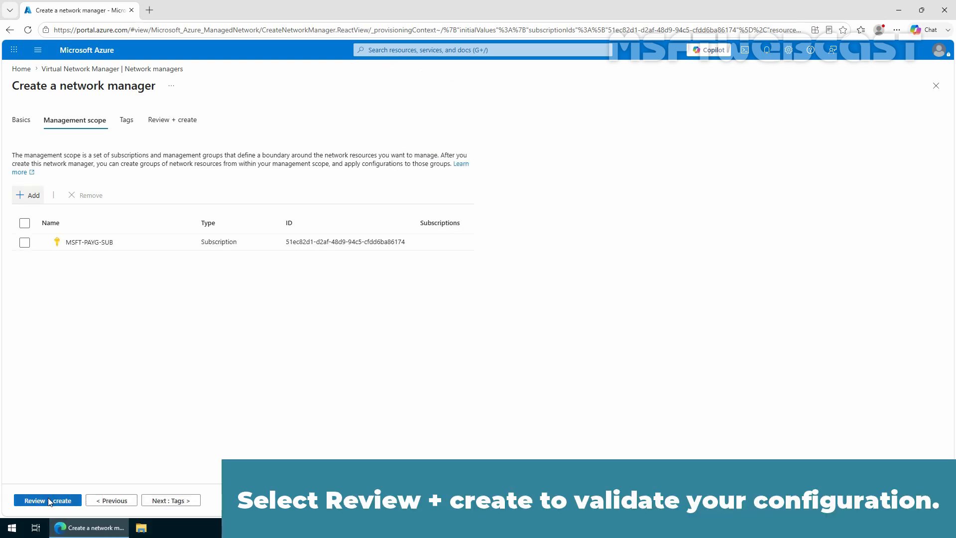
click(43, 500)
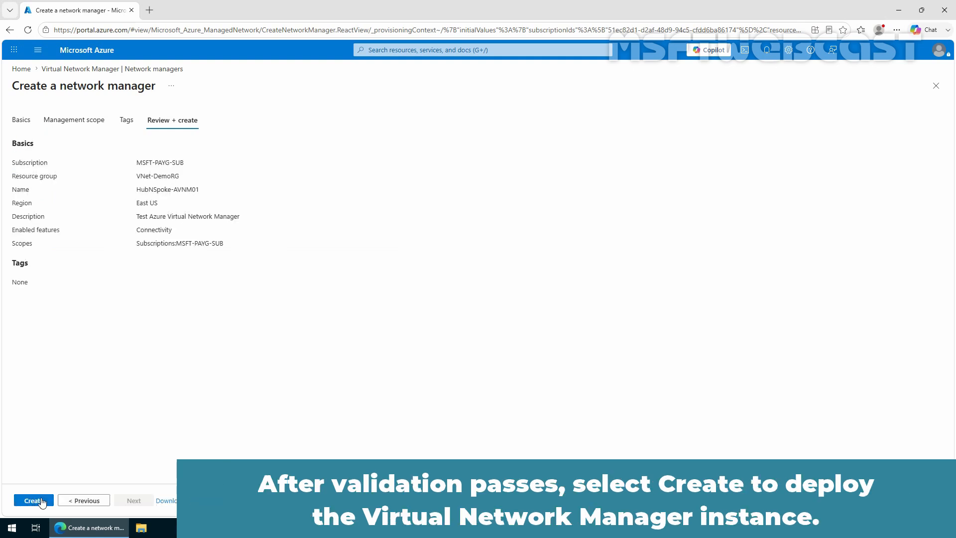
click(42, 500)
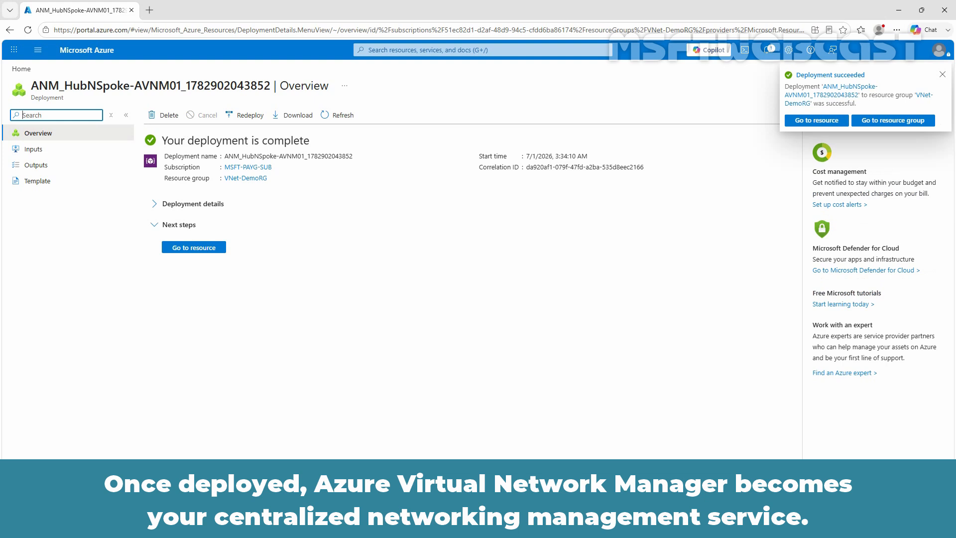
Go to the deployed HubNSpoke-AVNM01 resource from the deployment page.
click(193, 248)
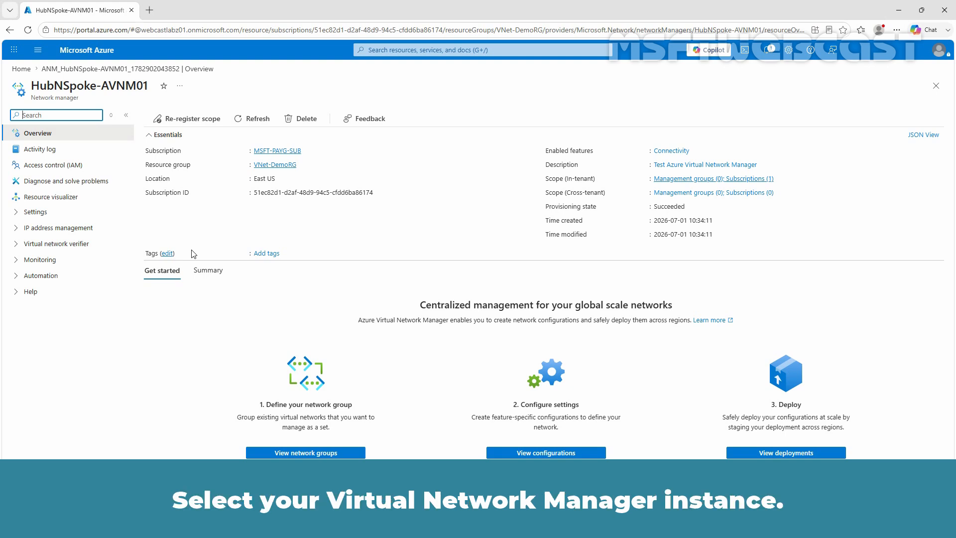
Create network group HubnSpoke-NG01 described as 'Test Network Group for Hub and Spoke Deployment'.
click(15, 212)
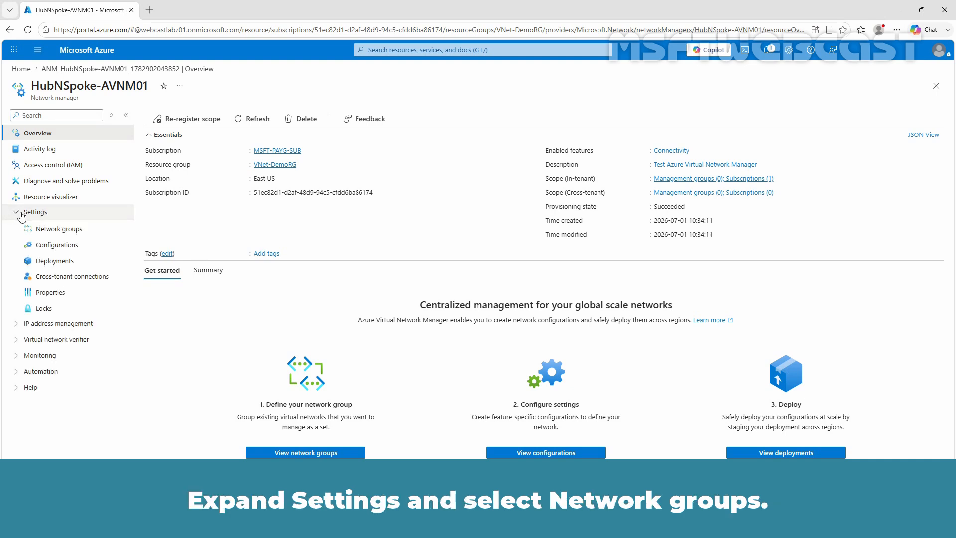
click(50, 230)
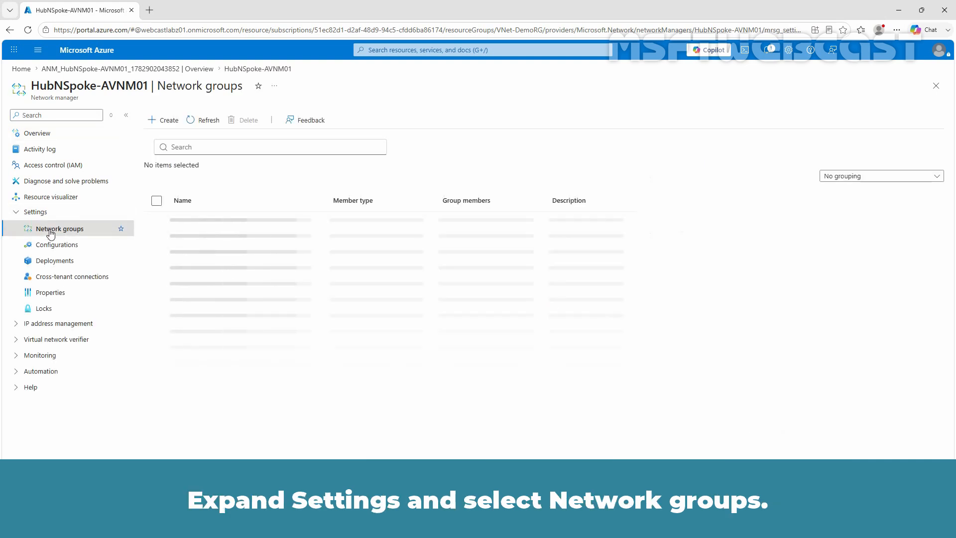
click(169, 119)
click(676, 140)
text(H)
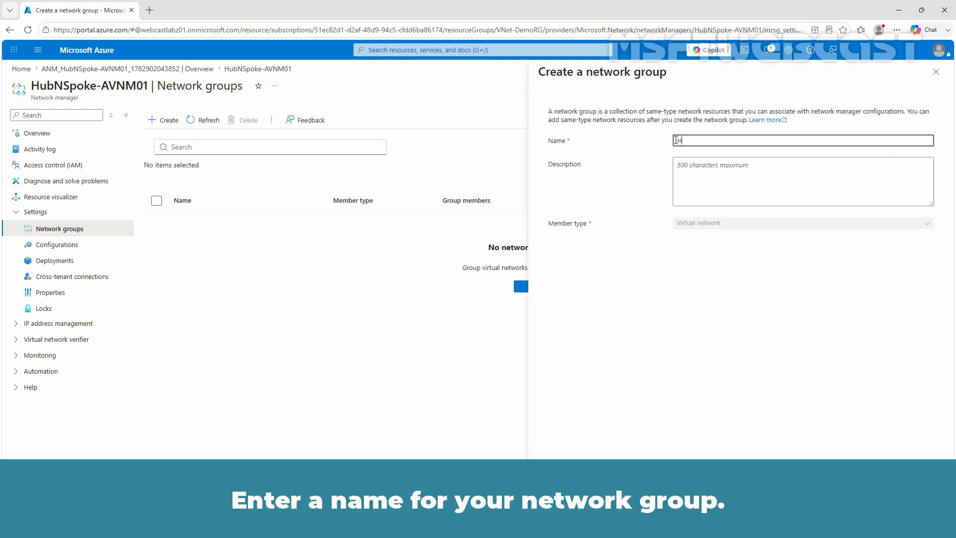
text(ubnSpoke-NG01)
click(698, 176)
text(Test )
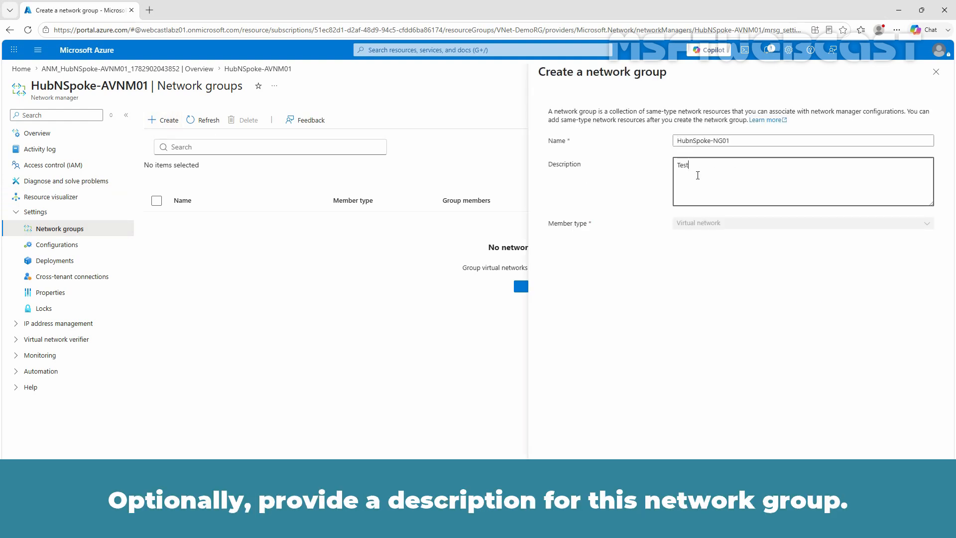
text(Network Group for Hub and Spoke Deployment)
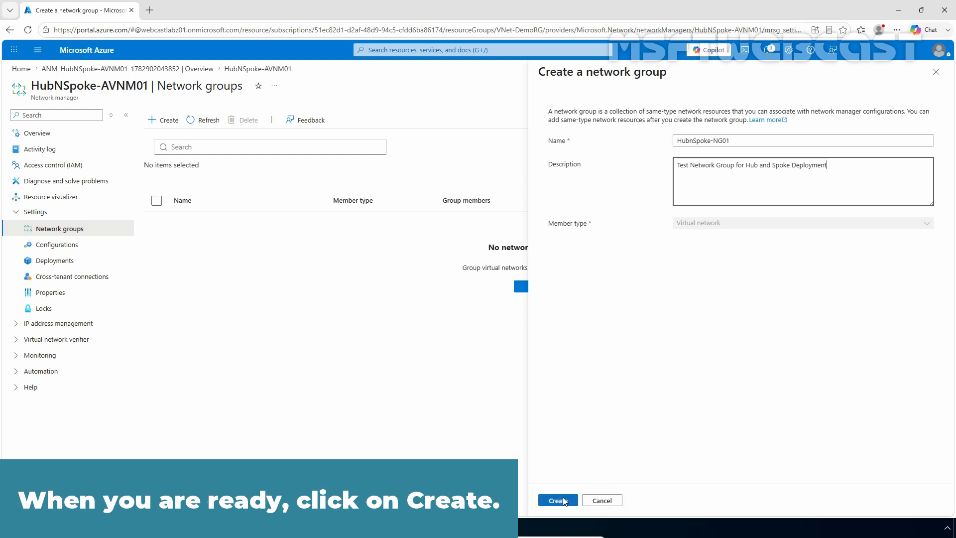
click(558, 501)
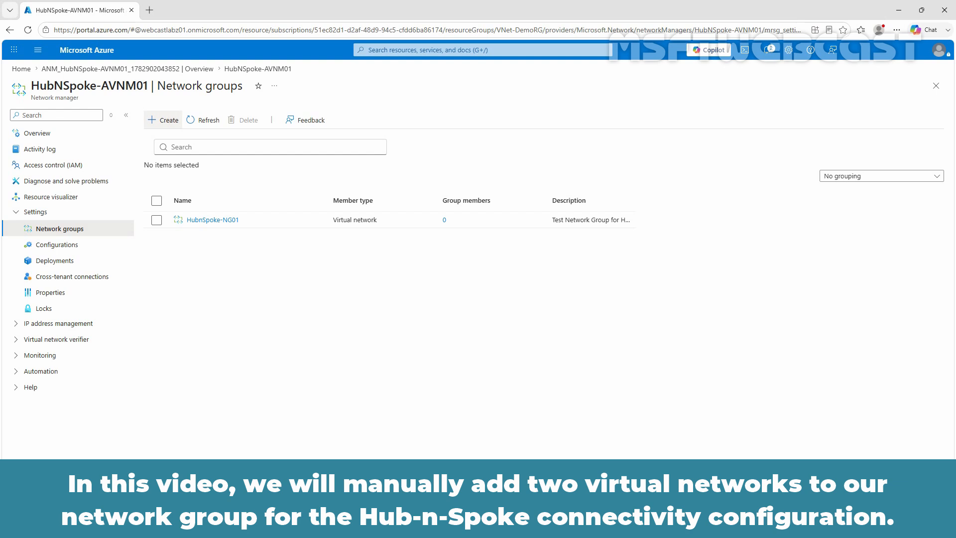
Add TEST-VM02-vnet and TEST-VM03-vnet as members of HubnSpoke-NG01.
click(222, 221)
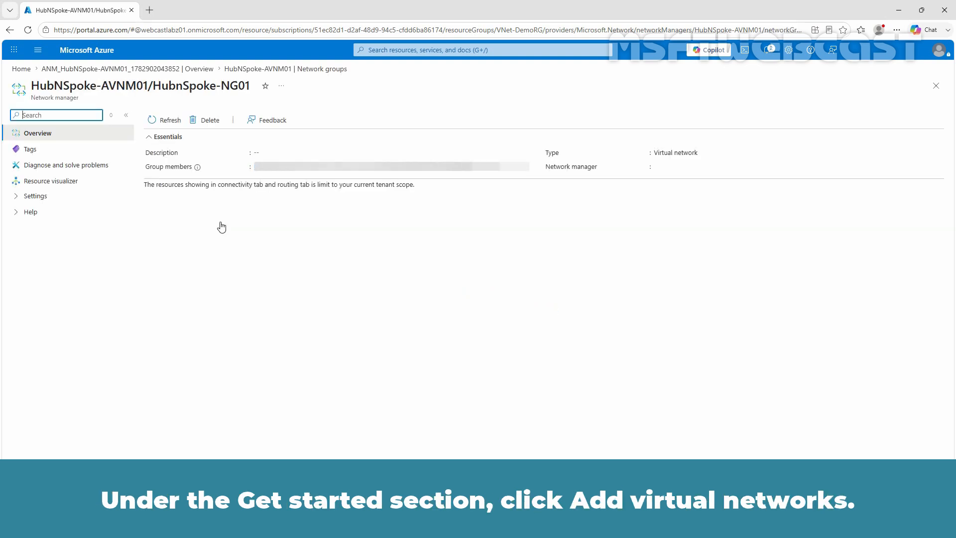
click(304, 404)
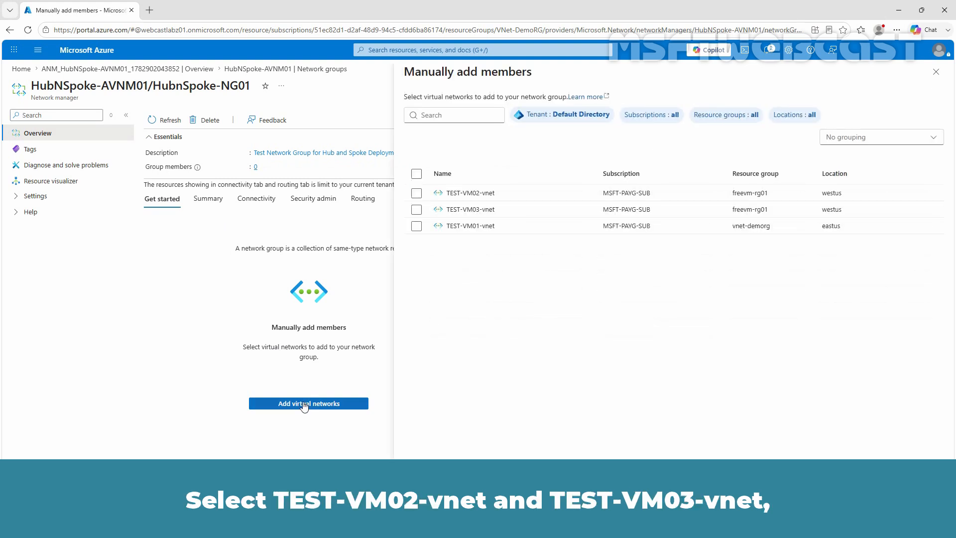
click(416, 193)
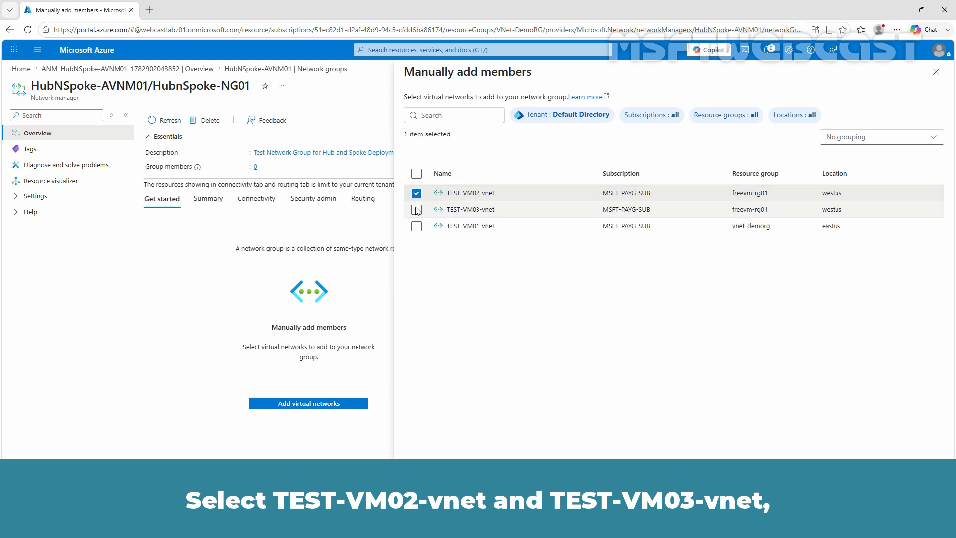
click(417, 210)
click(428, 500)
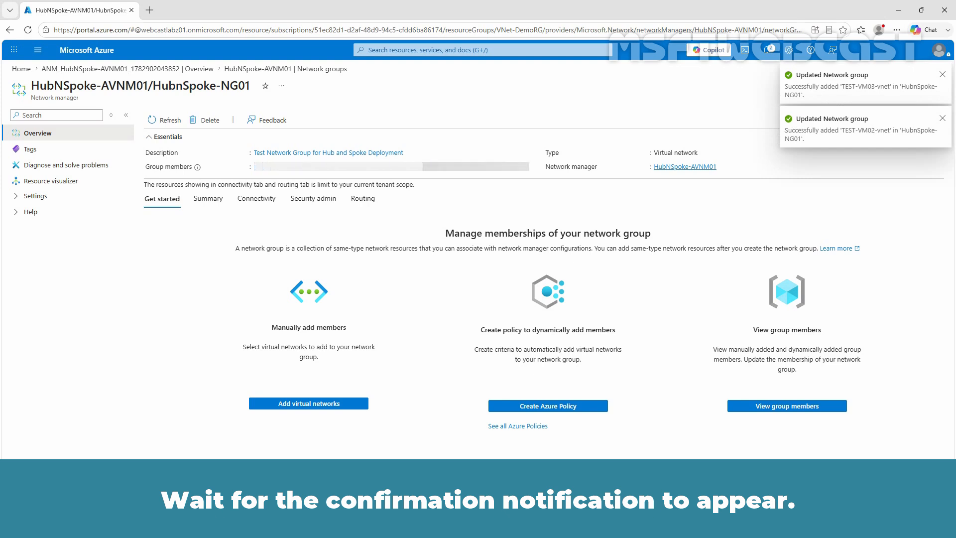
View and refresh the group's member list to confirm both networks.
click(18, 197)
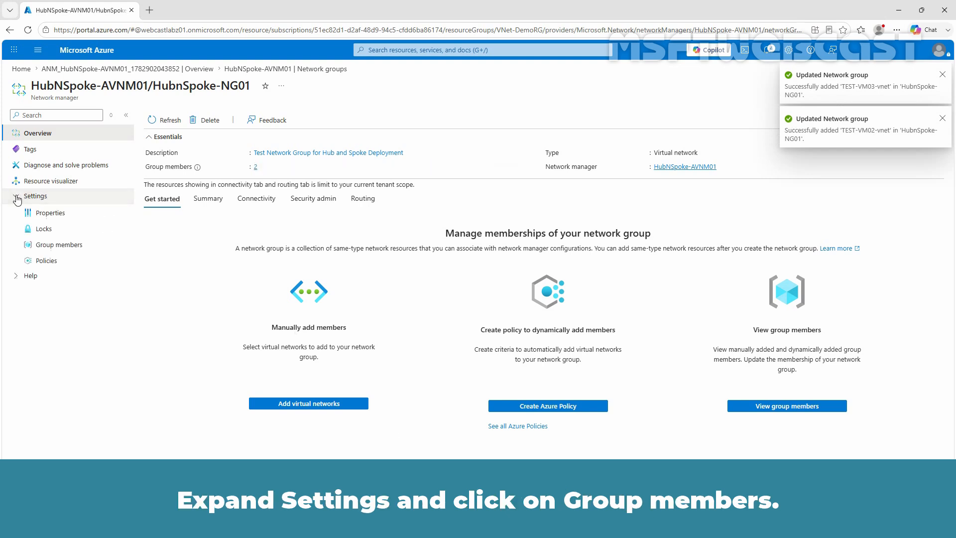
click(58, 246)
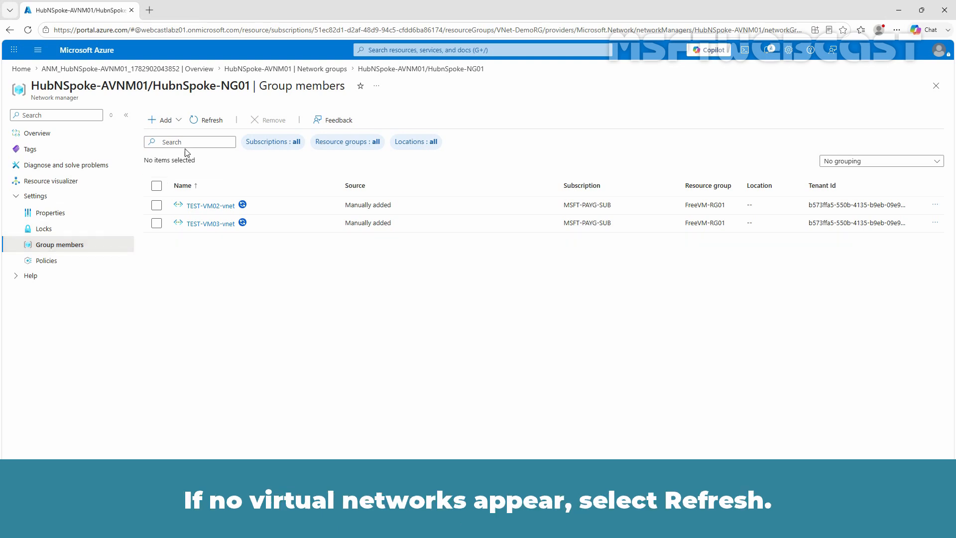
click(208, 123)
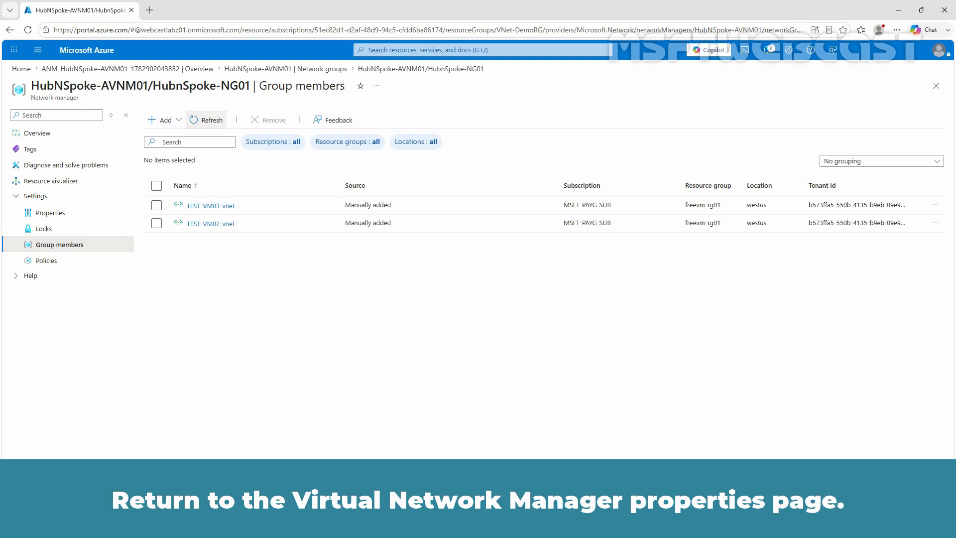
From the network manager's Configurations, start a new connectivity configuration.
click(328, 73)
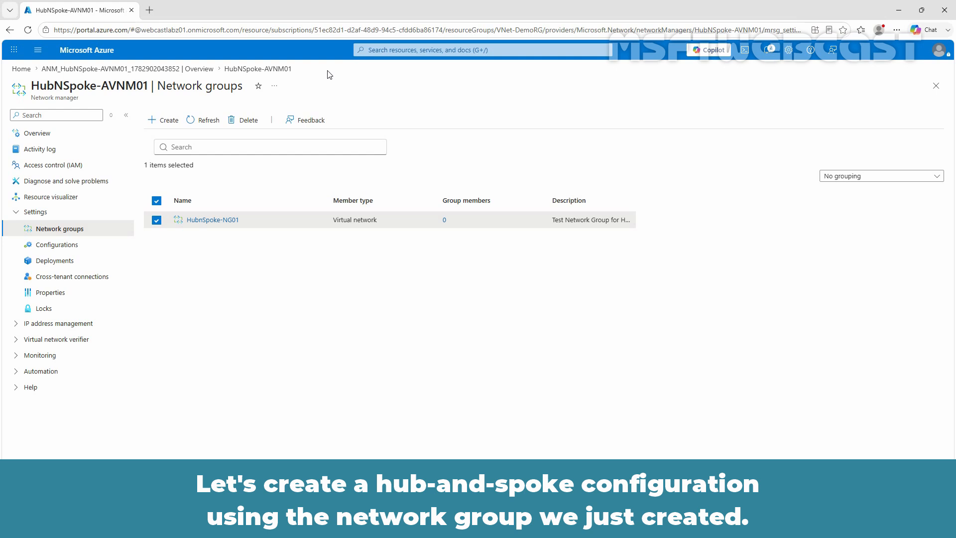
click(54, 250)
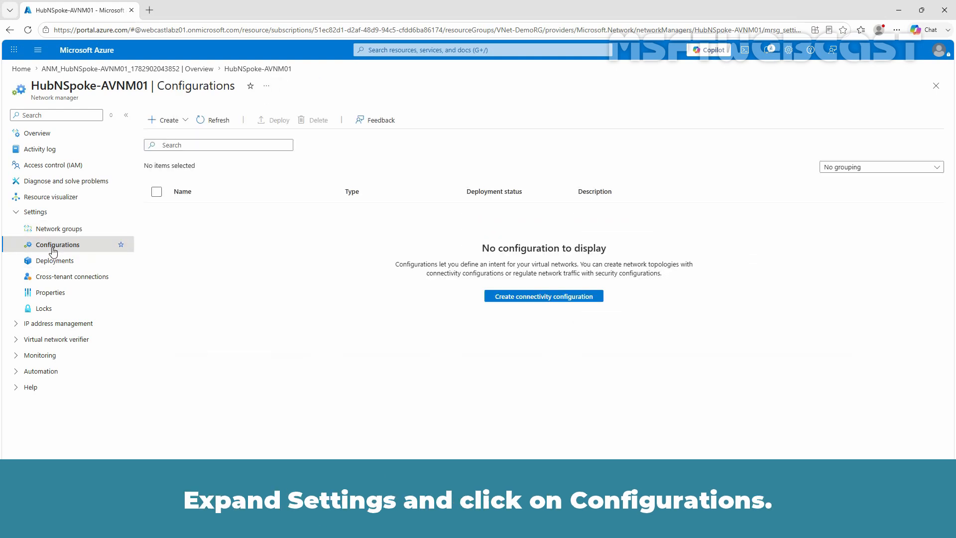
click(168, 121)
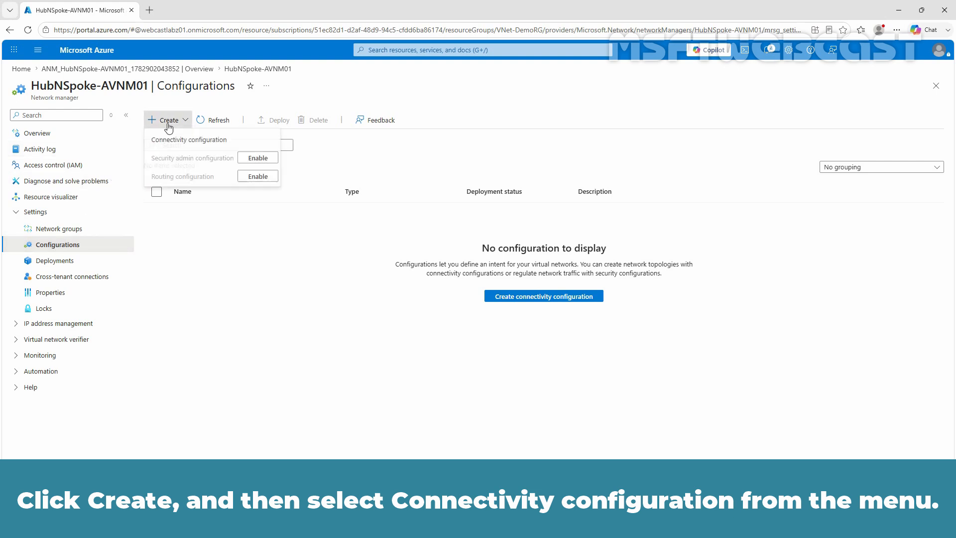
click(166, 143)
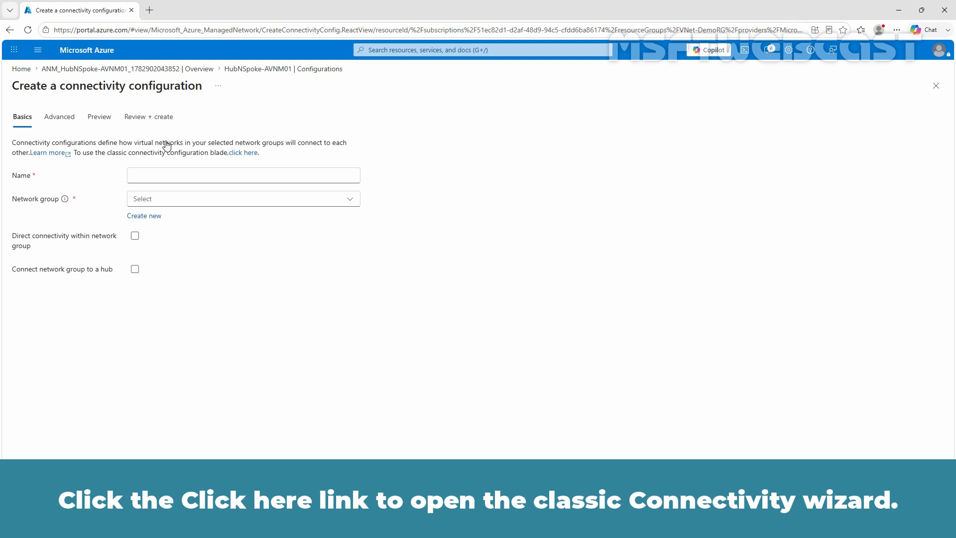
In the classic form, name it Test-HubnSpoke-Config with a hub-and-spoke test description, then continue to Topology.
click(238, 153)
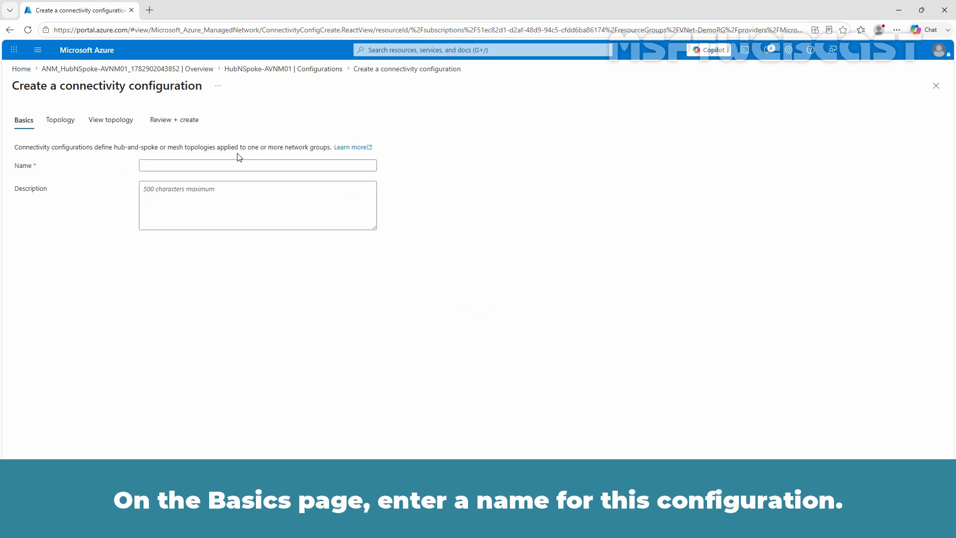
click(237, 166)
text(Test-)
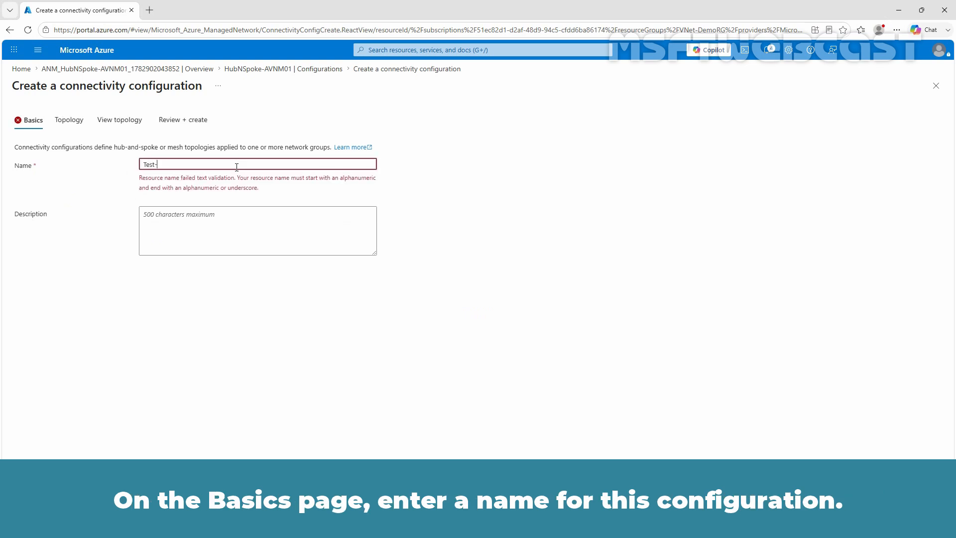
text(HubnSpoke-Config)
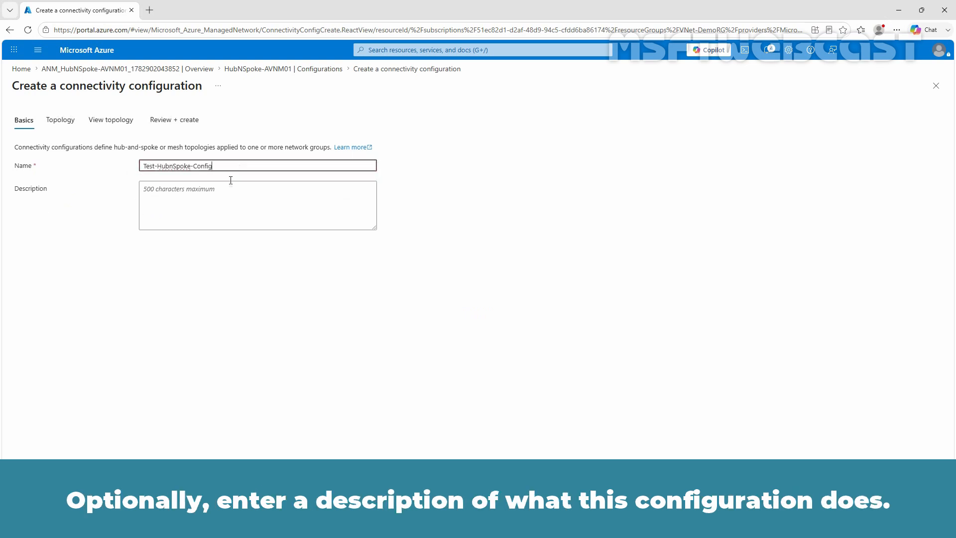
click(213, 197)
text(This is)
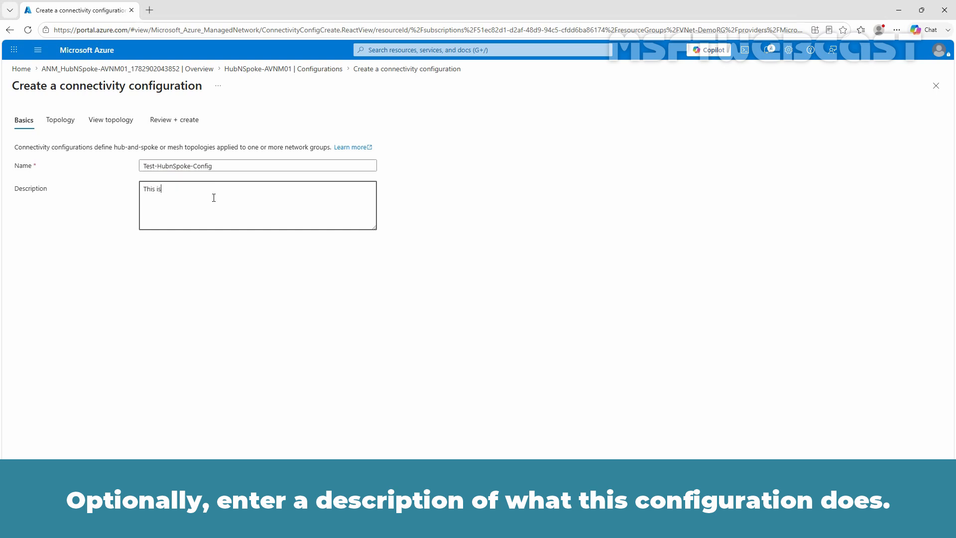
text( a test connectivity configuration to deploy hub and spoke topology.)
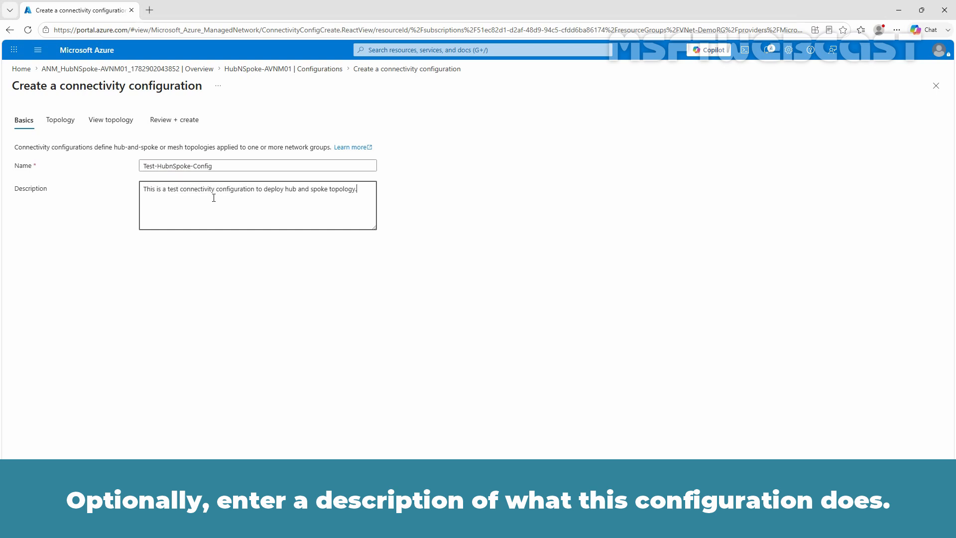
click(183, 496)
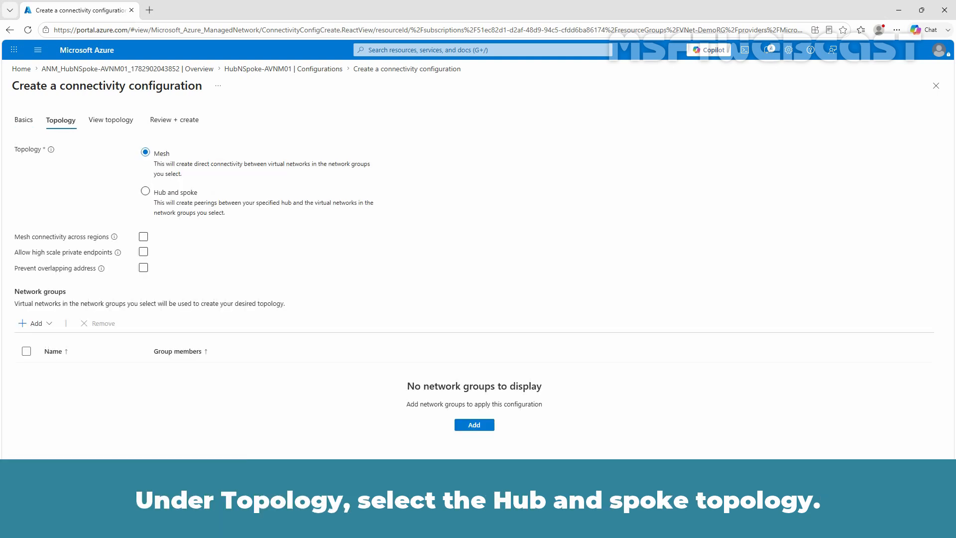
Choose Hub and spoke topology and select TEST-VM01-vnet as the hub network.
click(196, 193)
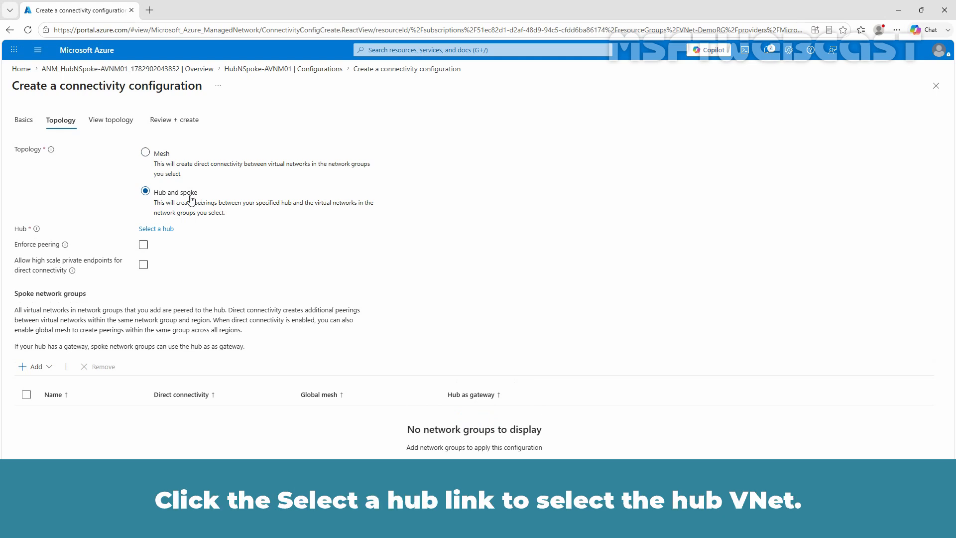
click(163, 230)
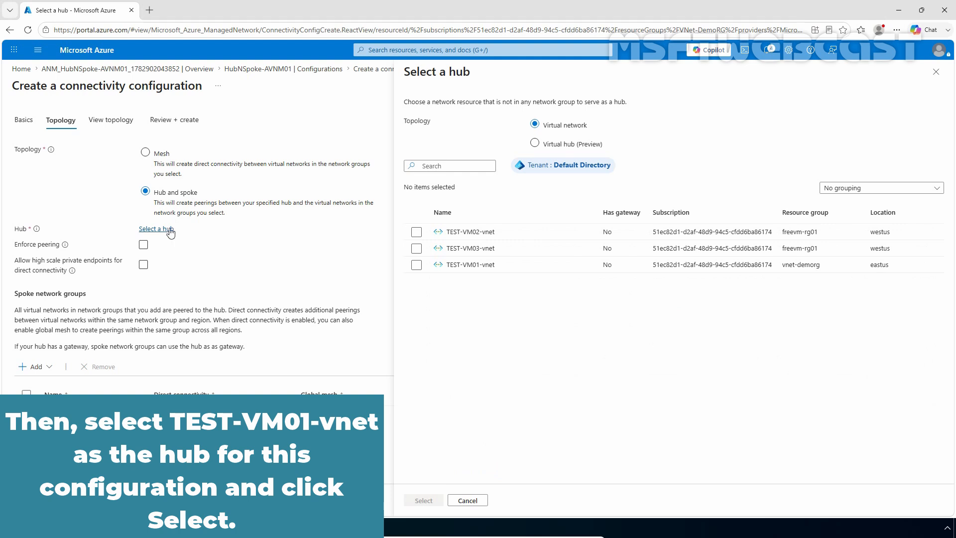
click(416, 264)
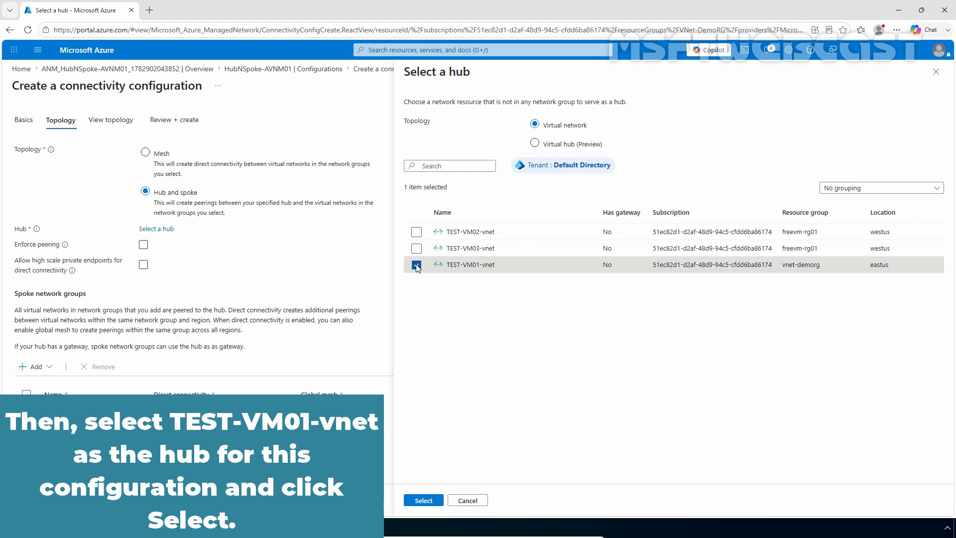
click(421, 501)
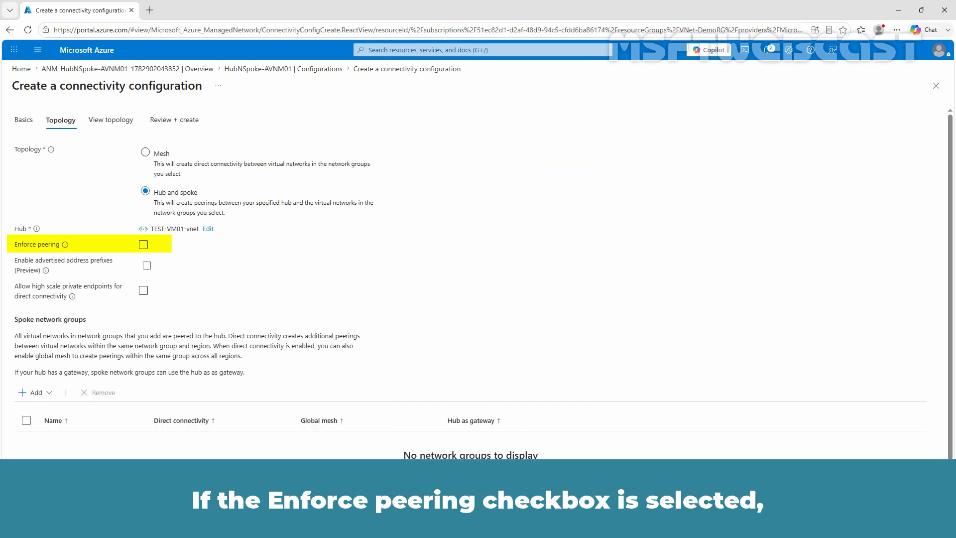
mouse_move(63, 247)
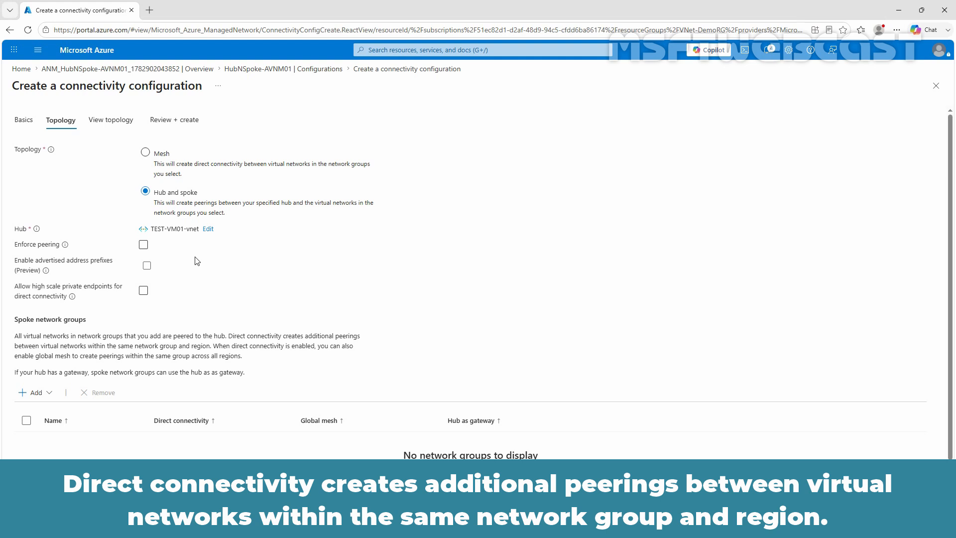
Add the existing network group HubnSpoke-NG01 as the spoke network group.
click(46, 397)
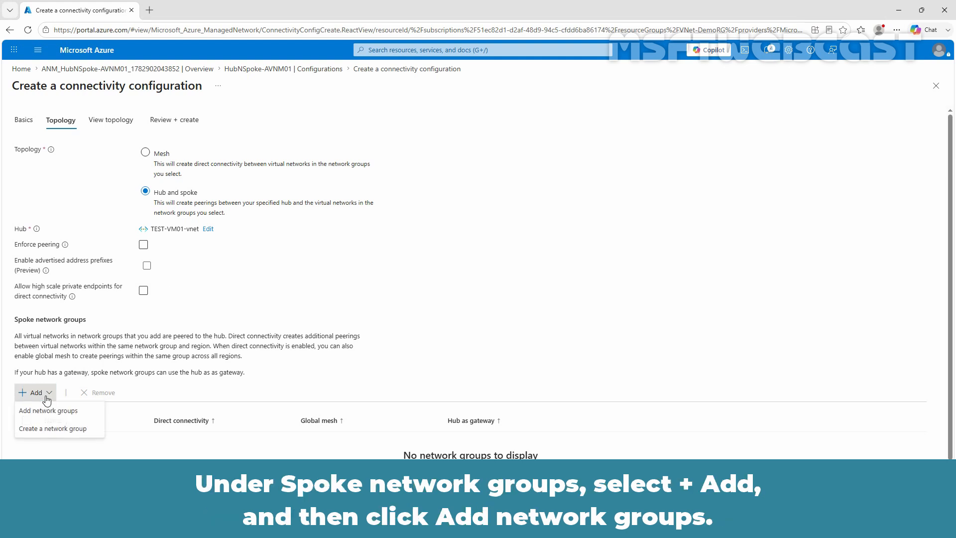
click(89, 414)
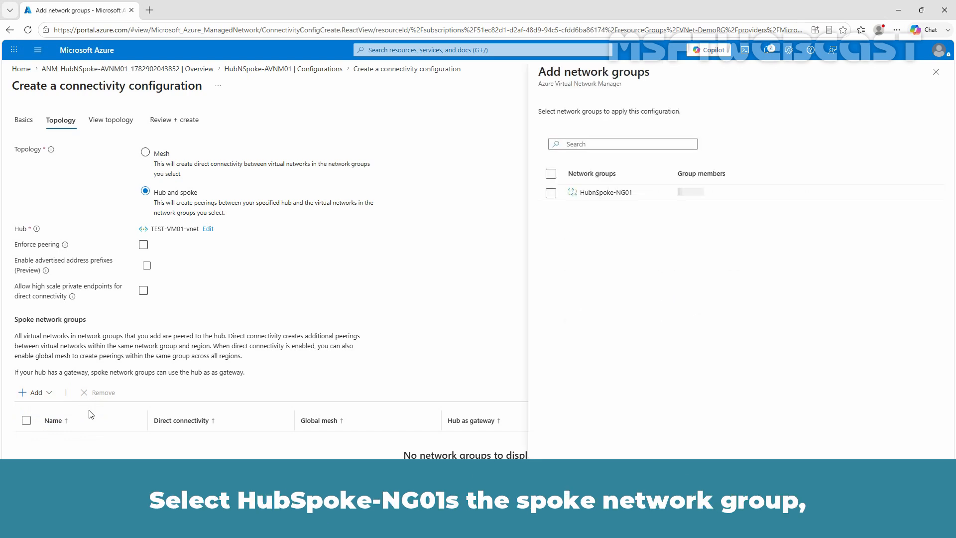
click(551, 193)
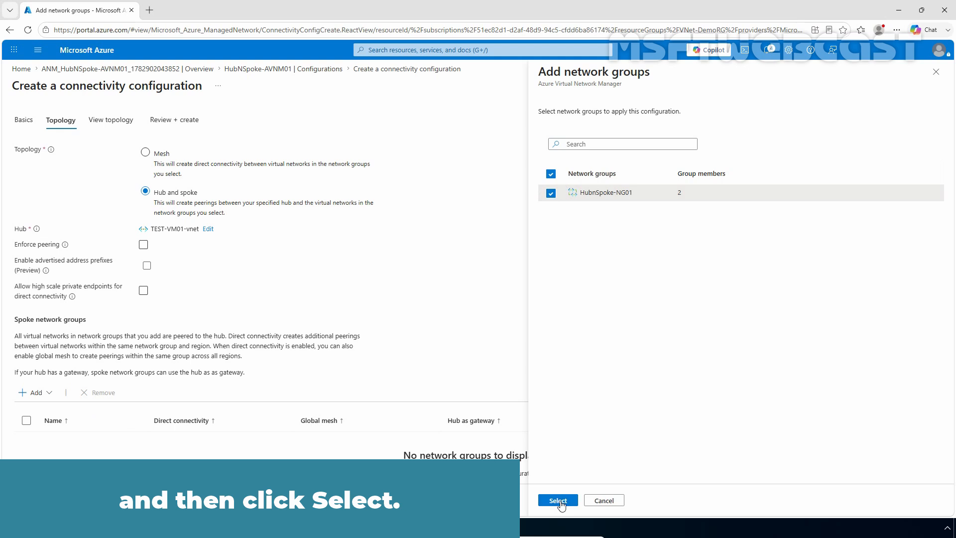
click(558, 500)
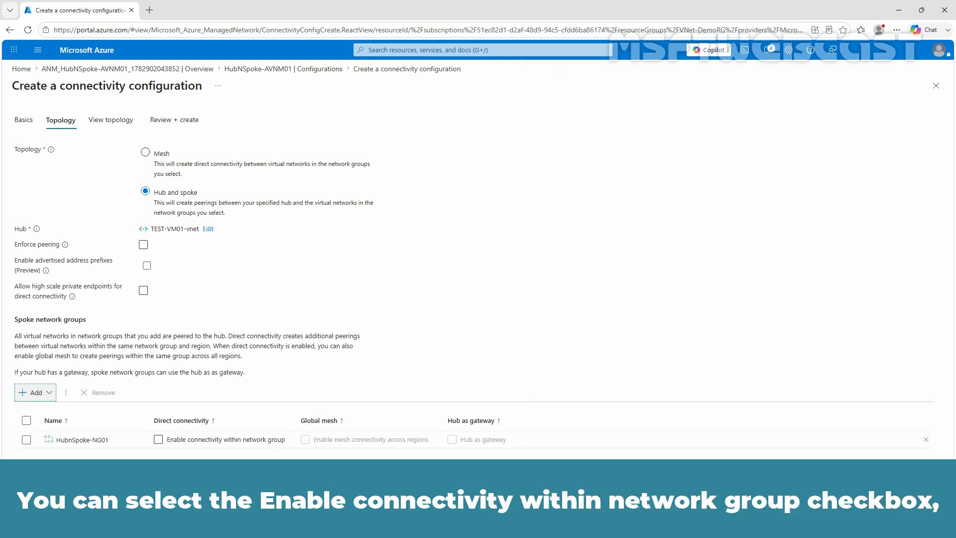
Leave direct connectivity and global mesh unchecked, then open the Review + create summary.
click(158, 440)
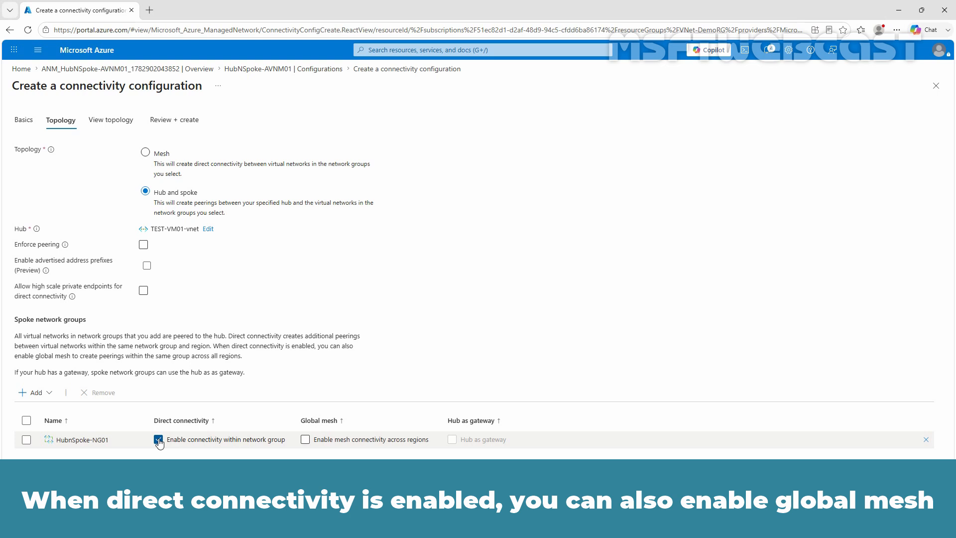
click(305, 440)
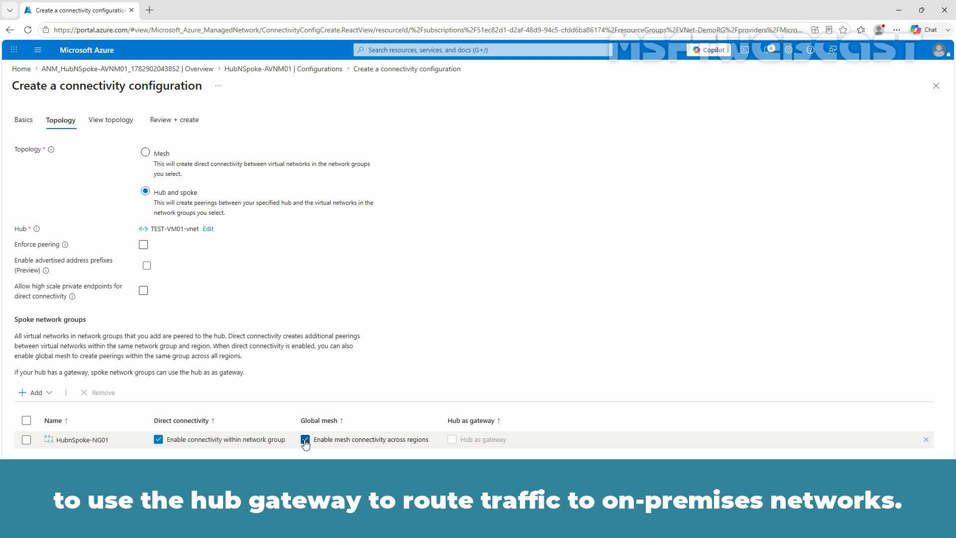
click(304, 439)
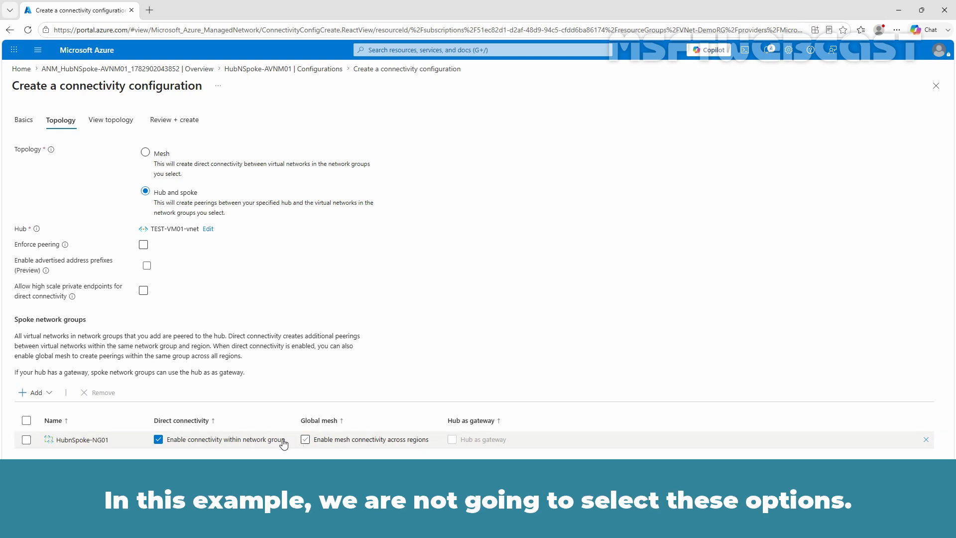
click(158, 440)
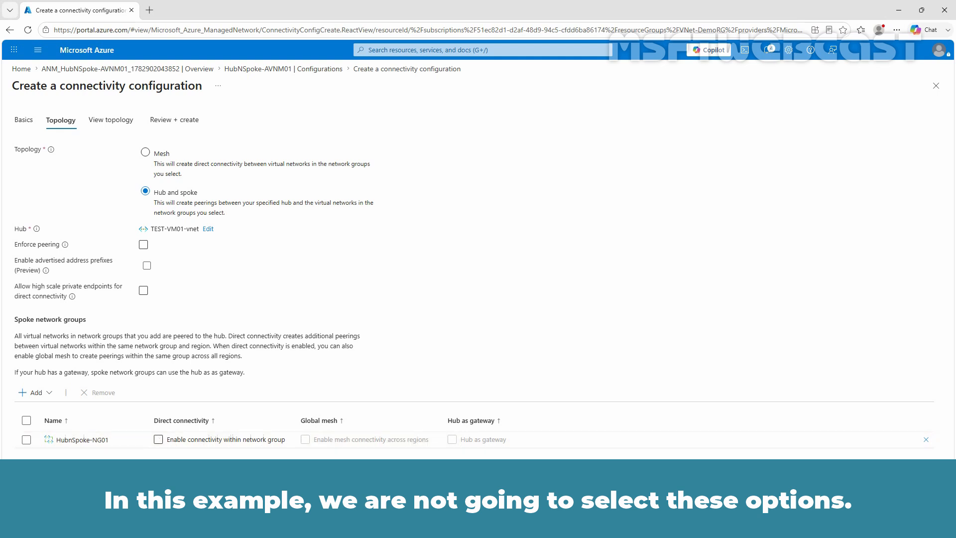
click(44, 501)
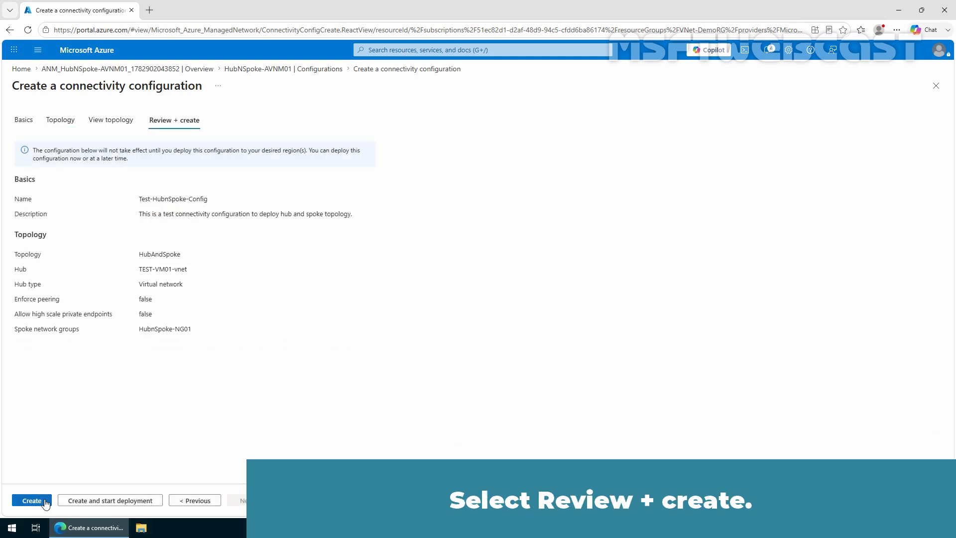
Create Test-HubnSpoke-Config, dismiss the success notification and return to the Configurations list.
click(32, 501)
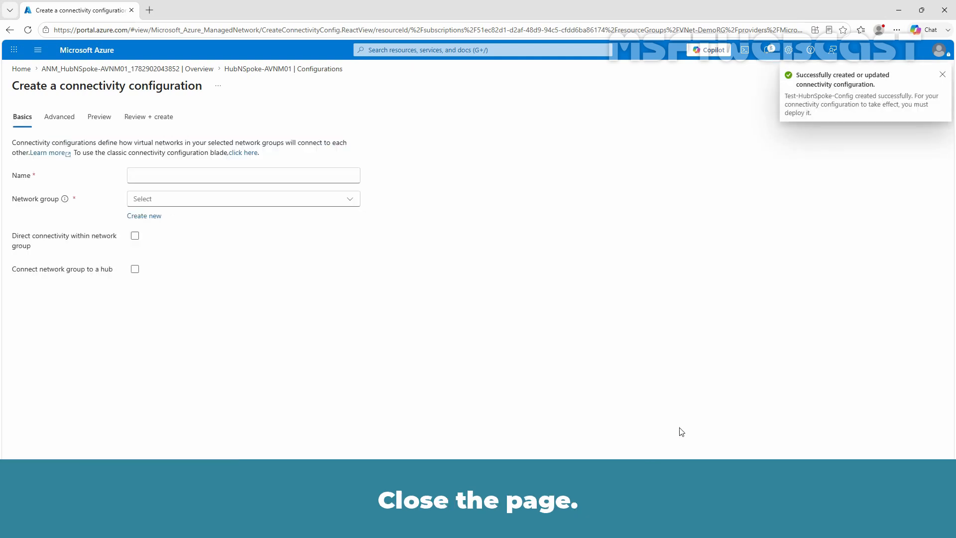
click(941, 75)
click(934, 89)
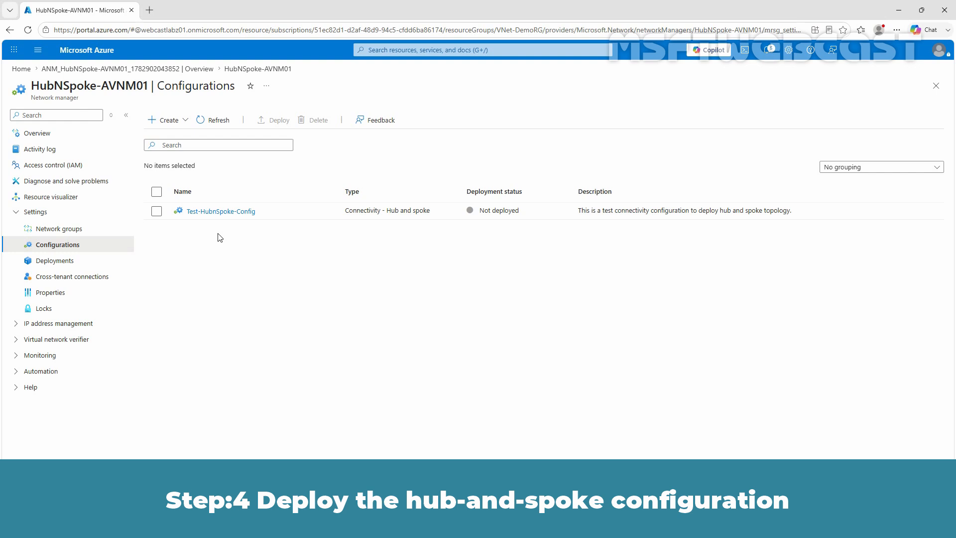
From Deployments, start a connectivity configuration deployment with Test-HubnSpoke-Config selected.
click(73, 261)
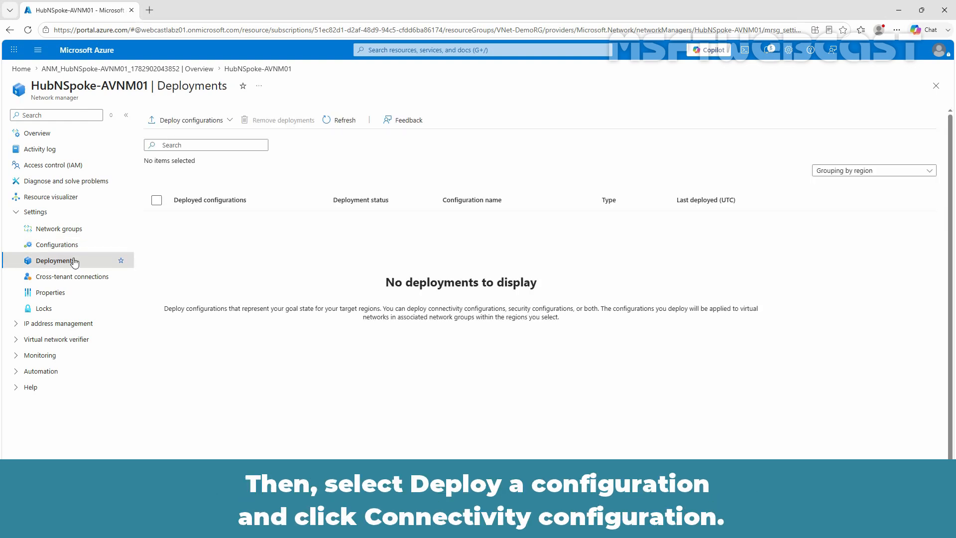
click(194, 125)
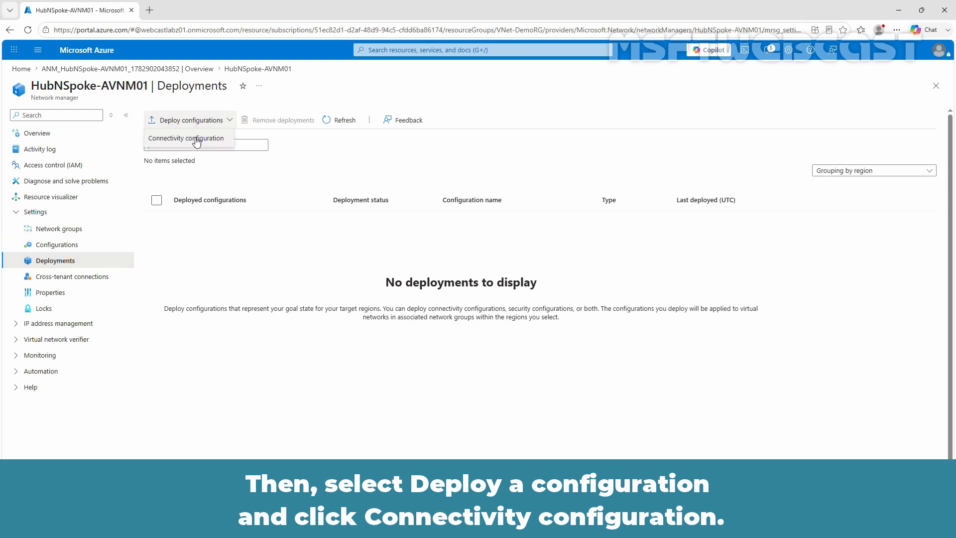
click(194, 139)
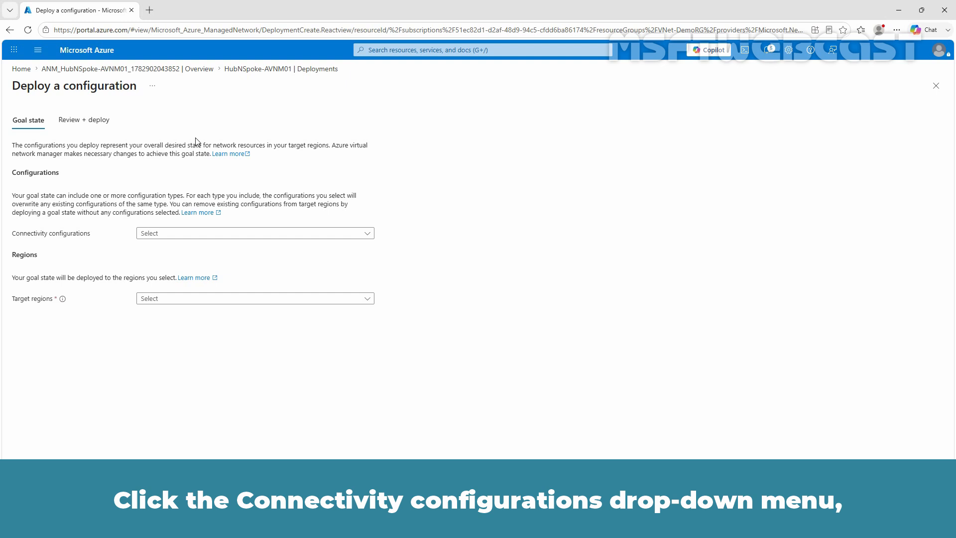
click(215, 233)
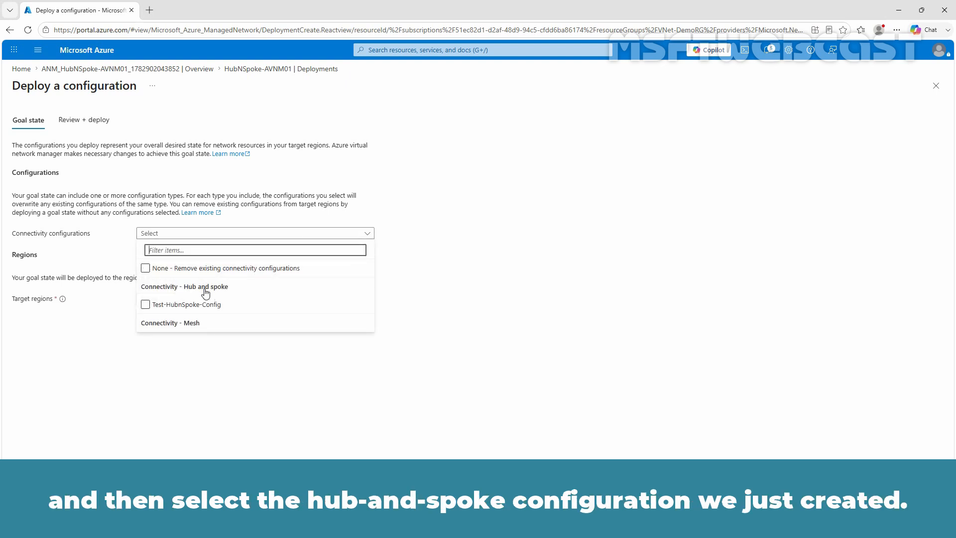
click(206, 304)
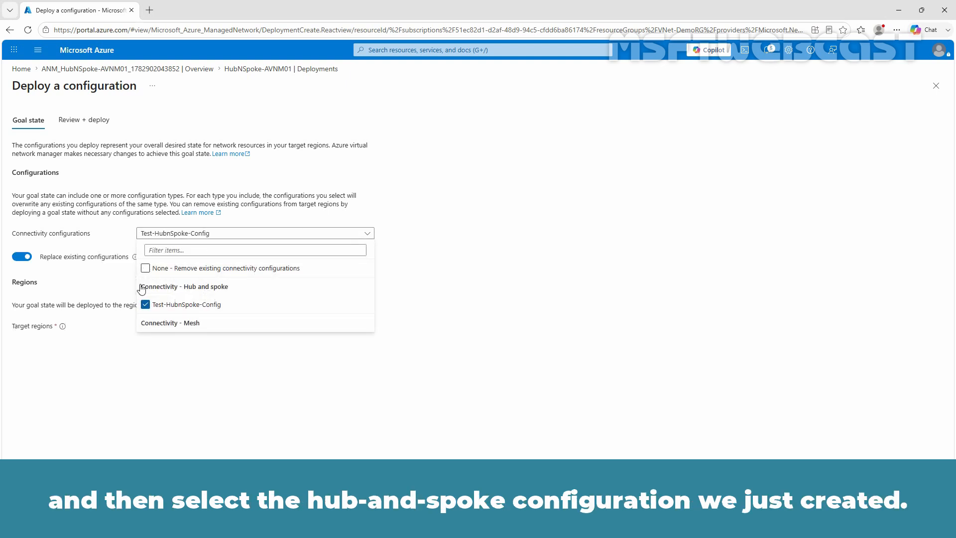
click(109, 279)
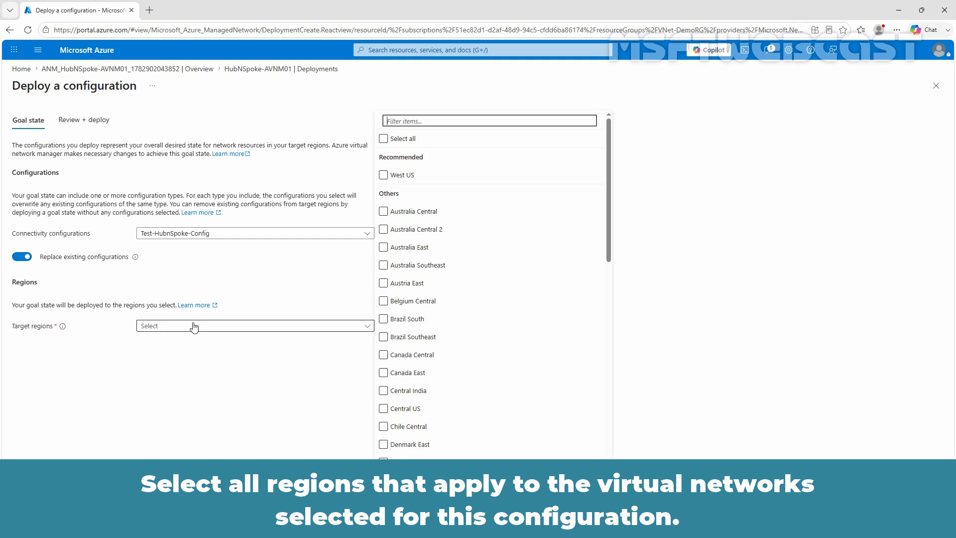
Choose East US and West US as the target regions.
text(east us)
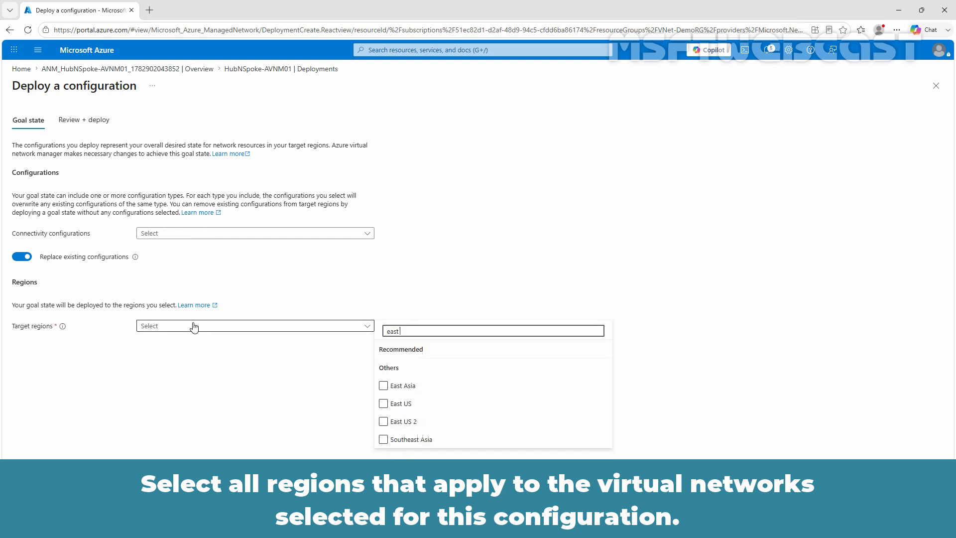
click(384, 385)
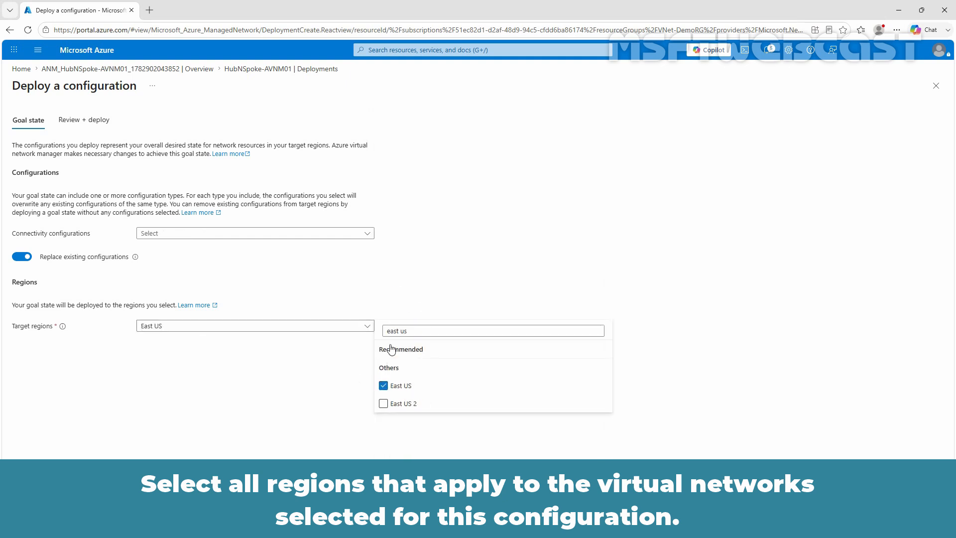
drag(407, 330, 372, 330)
text(west us)
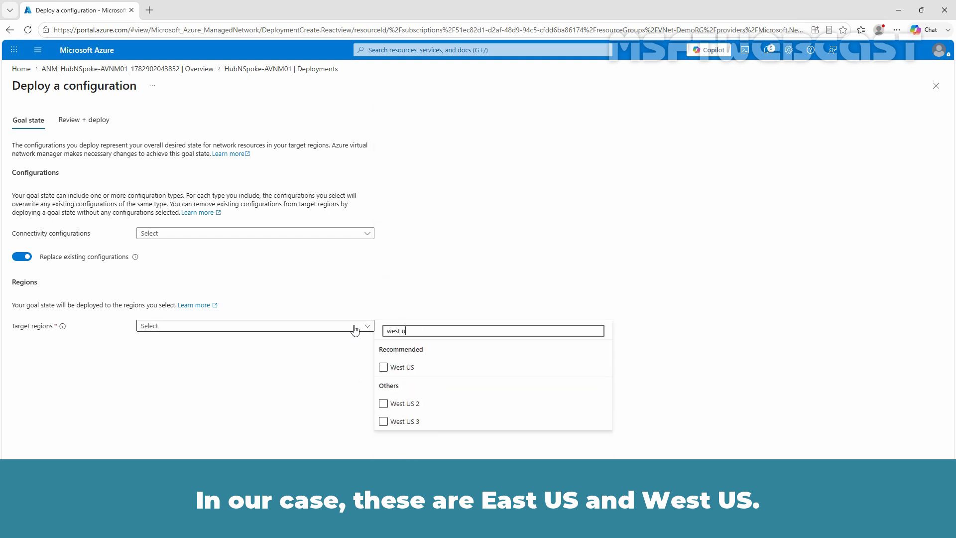
click(384, 368)
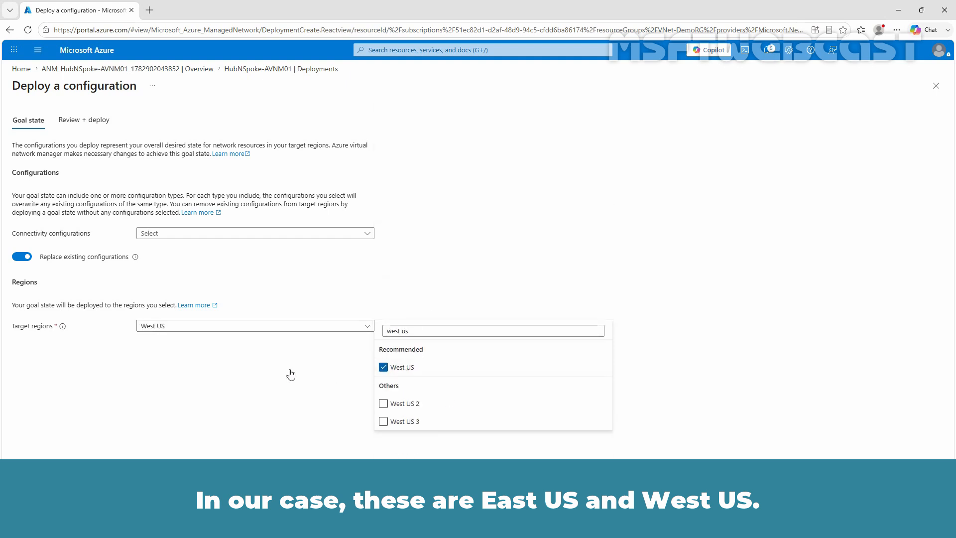
click(193, 388)
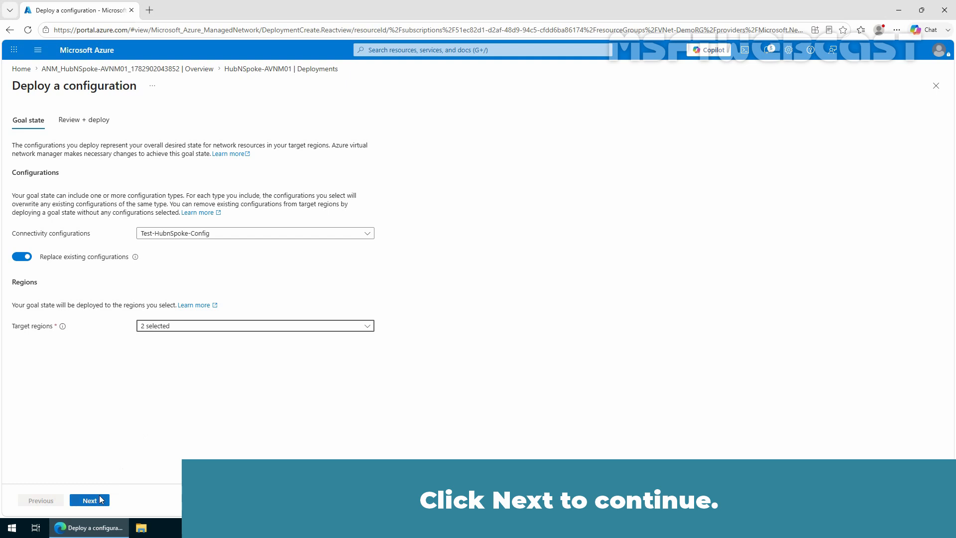
Review and deploy Test-HubnSpoke-Config to the East US and West US regions.
click(101, 500)
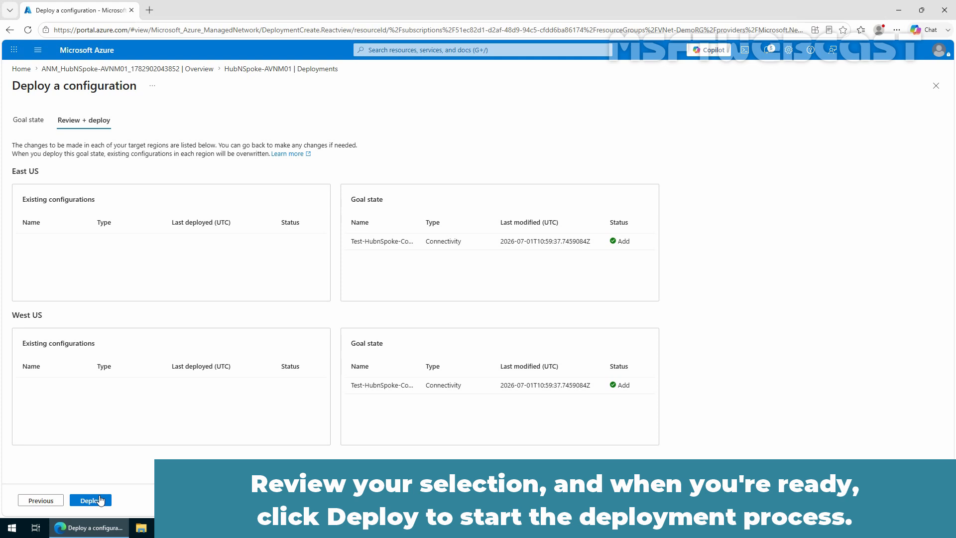
click(100, 499)
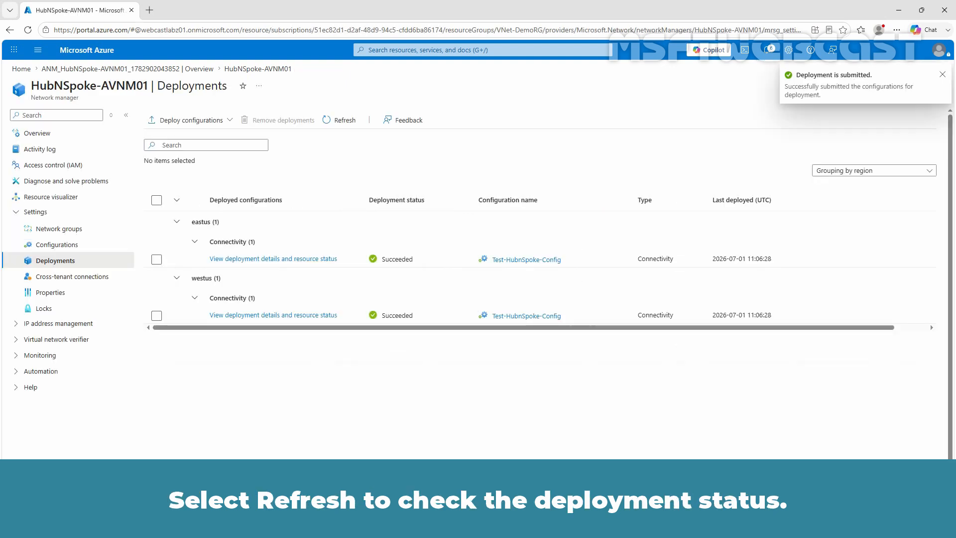
Refresh the Deployments list to confirm Succeeded in eastus and westus.
click(336, 122)
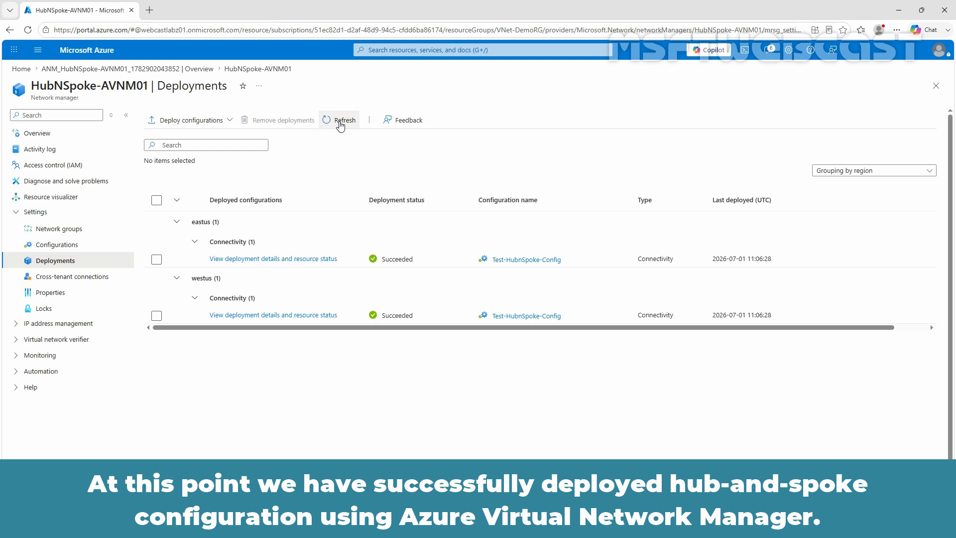
Search 'virtual network' and open TEST-VM01-vnet from the Virtual networks list.
click(420, 48)
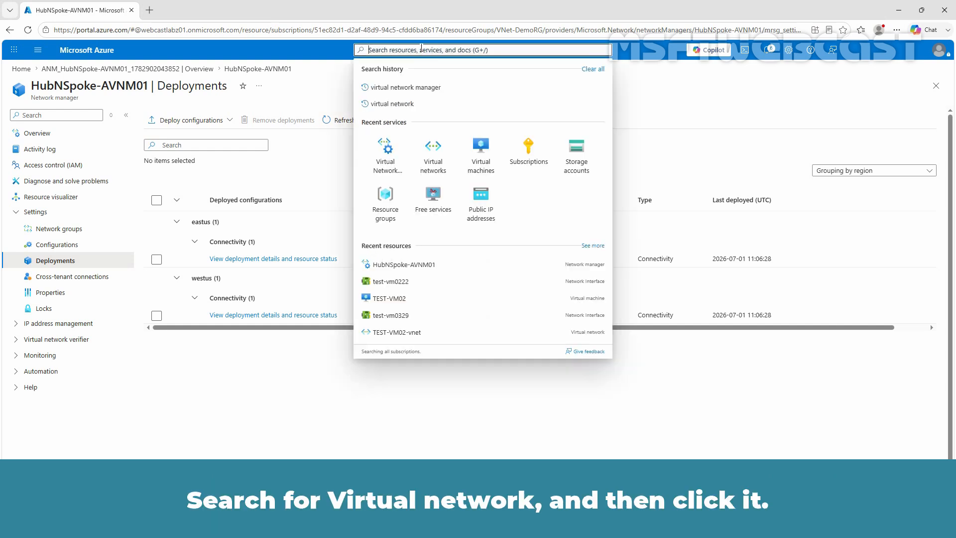
text(virtual network)
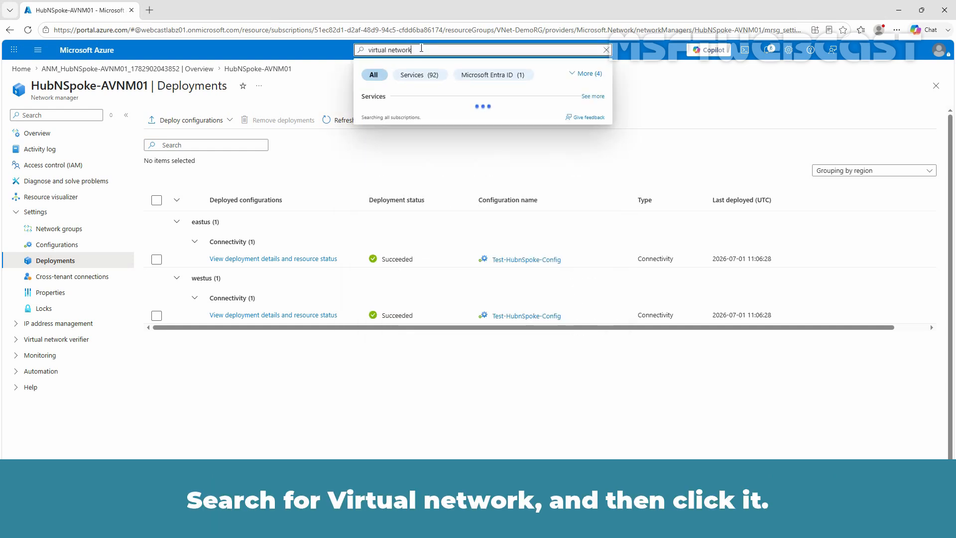
click(419, 111)
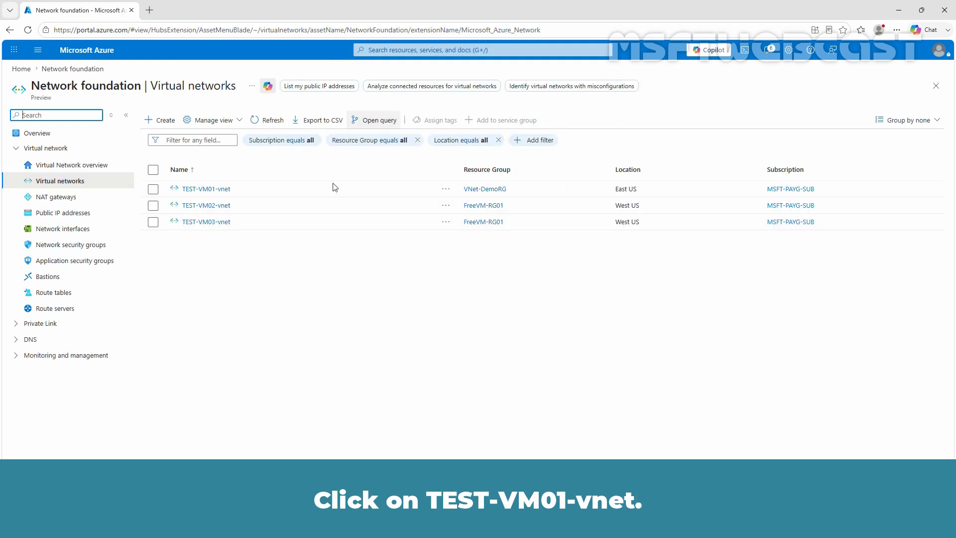
click(227, 190)
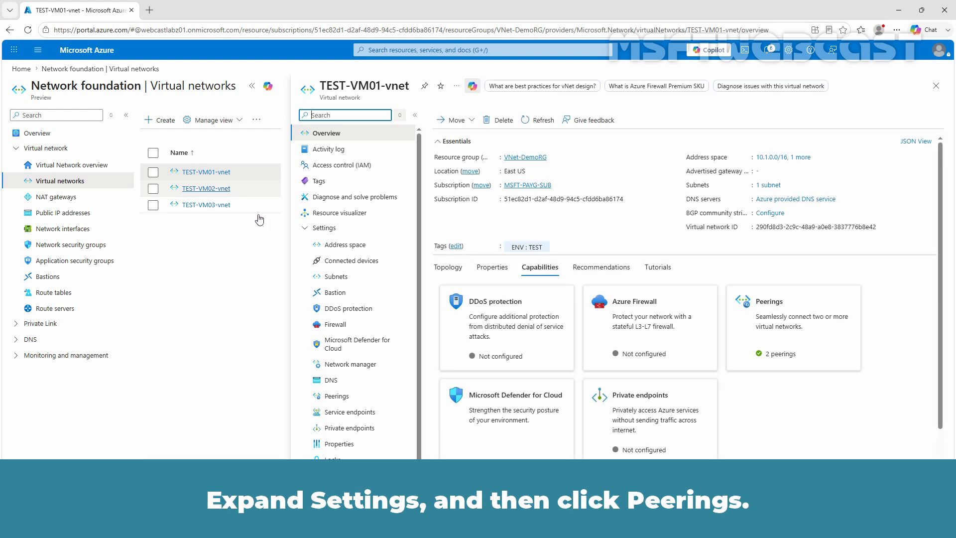
Review the peerings of TEST-VM01-vnet, TEST-VM02-vnet and TEST-VM03-vnet.
click(337, 396)
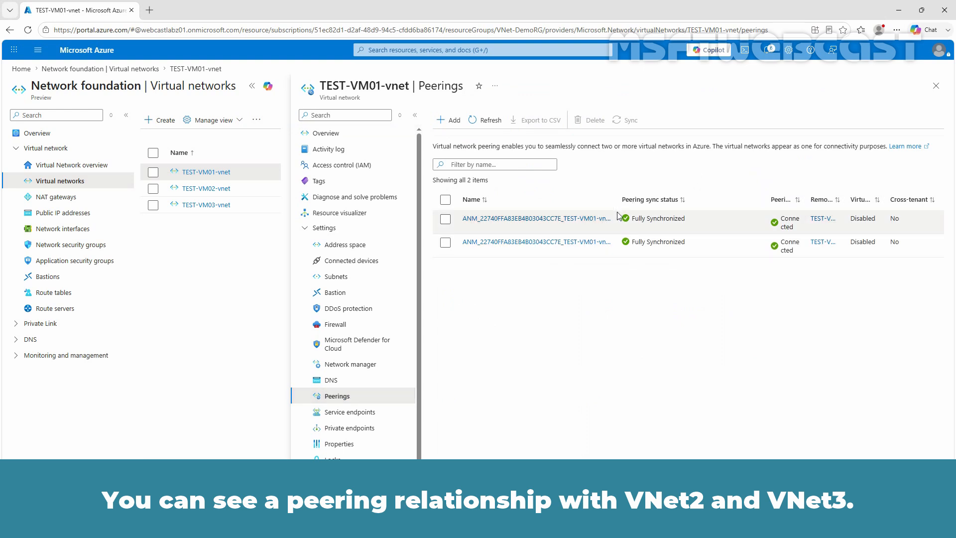
drag(617, 201, 715, 202)
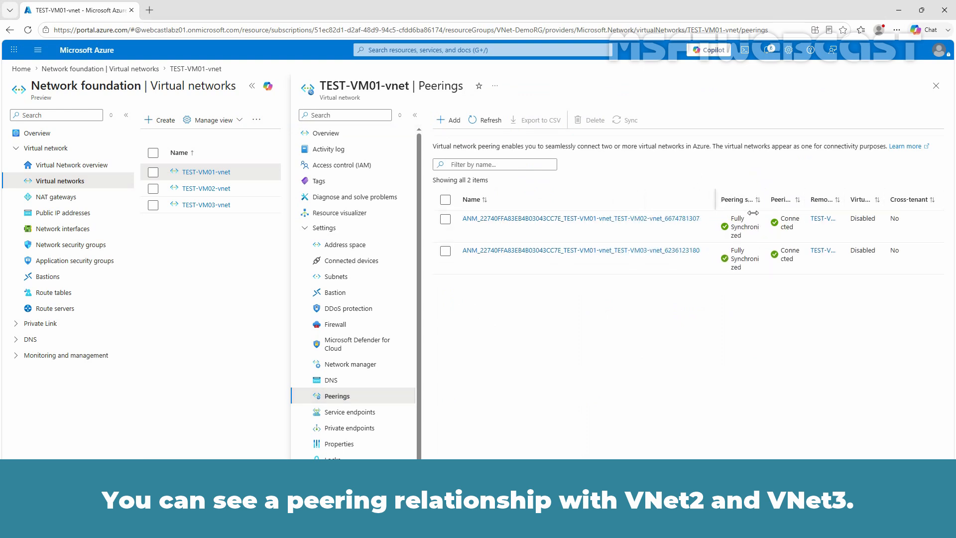
click(214, 189)
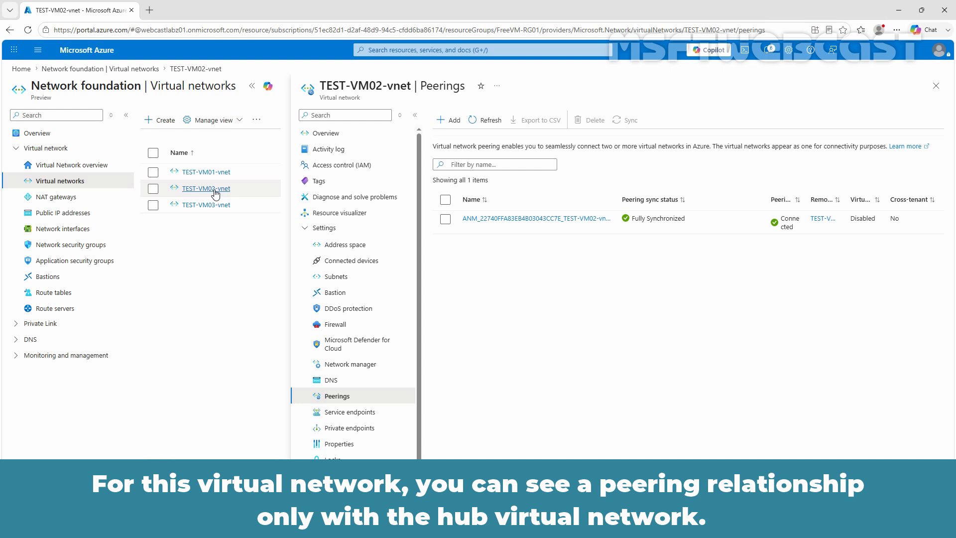
click(216, 206)
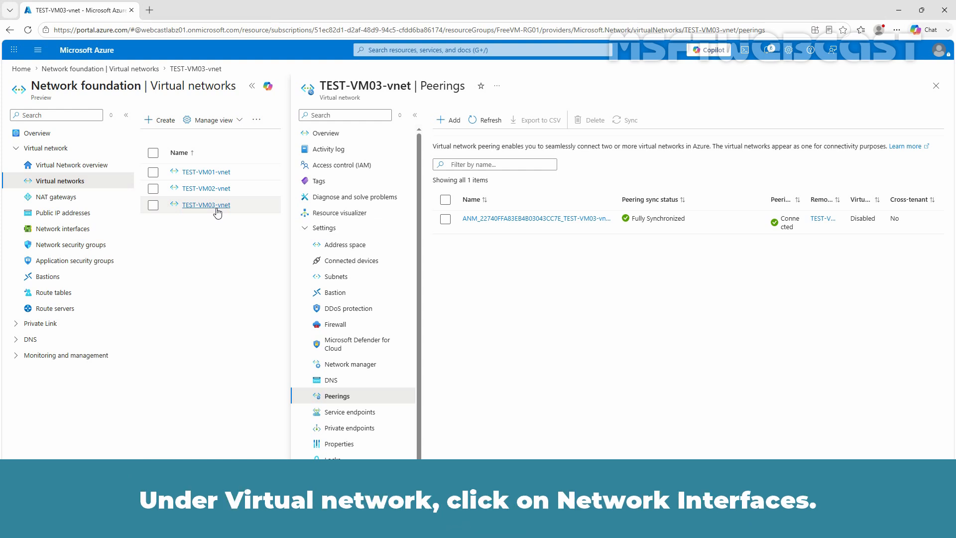
Show the effective routes of network interface test-vm01924 from its Help section.
click(76, 232)
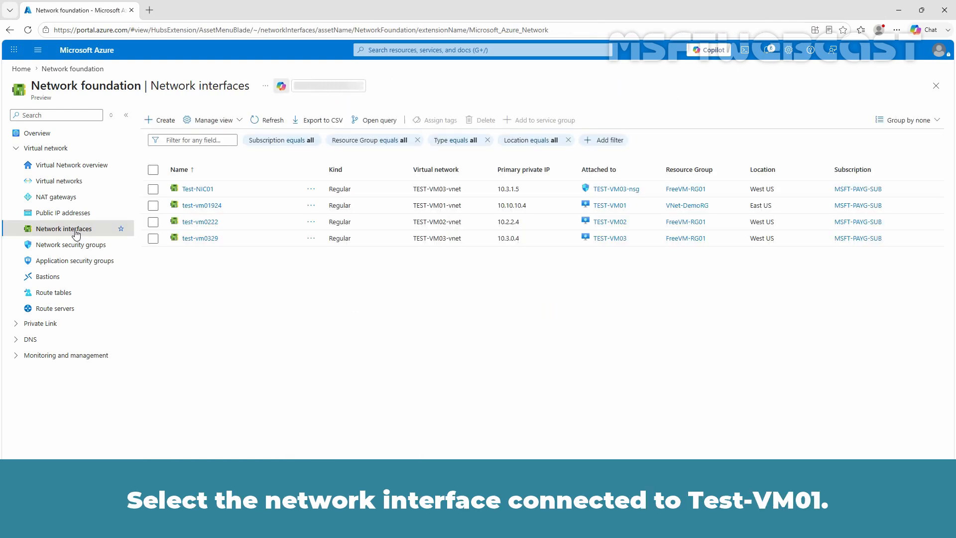
click(203, 205)
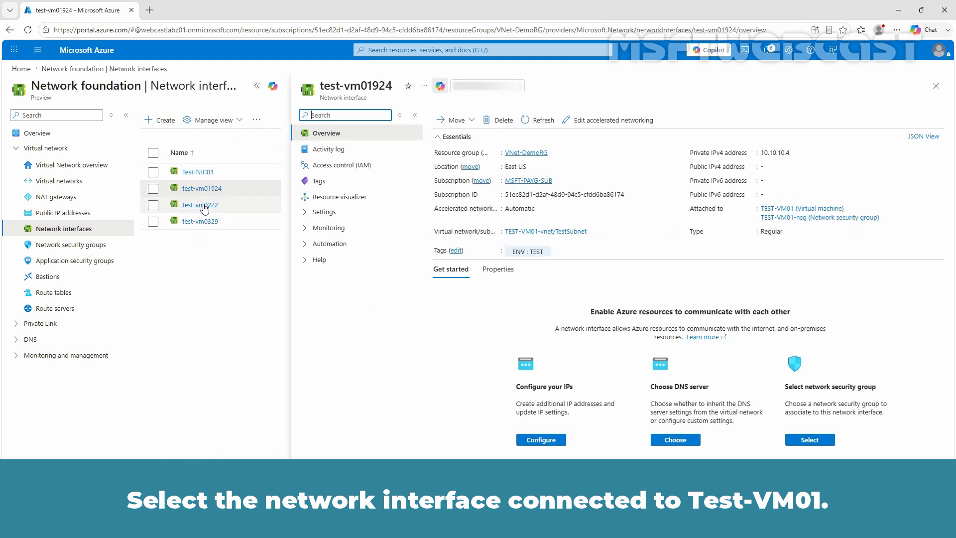
click(308, 260)
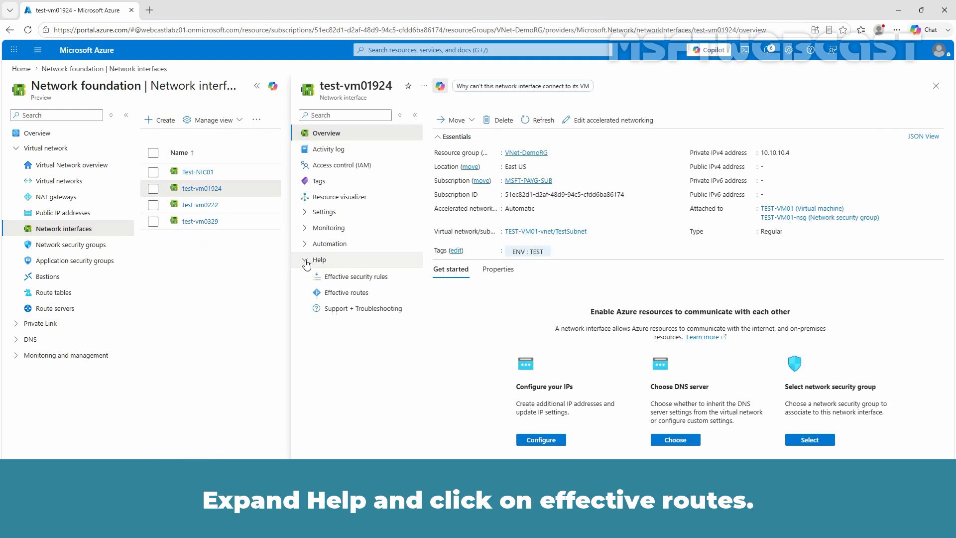
click(332, 295)
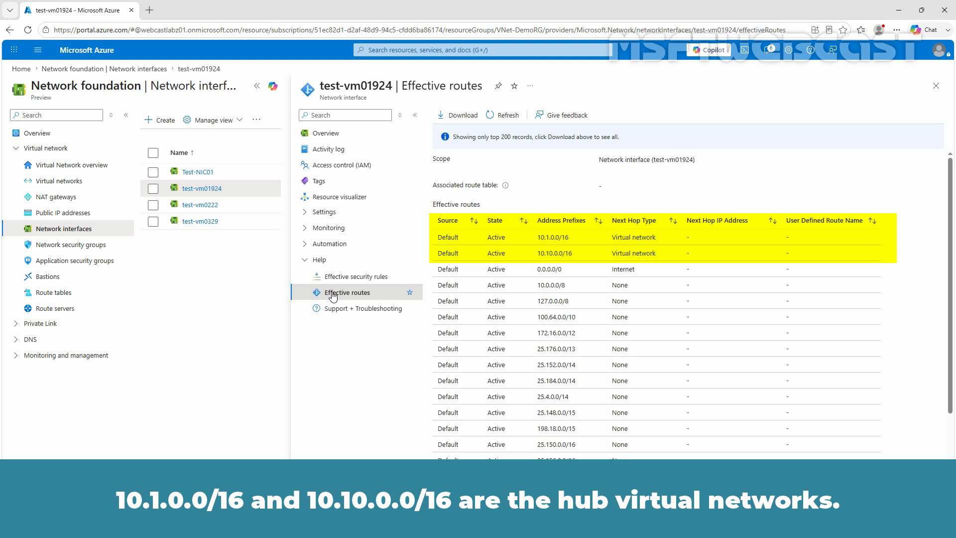
Sort the effective routes by Next Hop Type descending so VNetGlobalPeering routes lead.
click(643, 224)
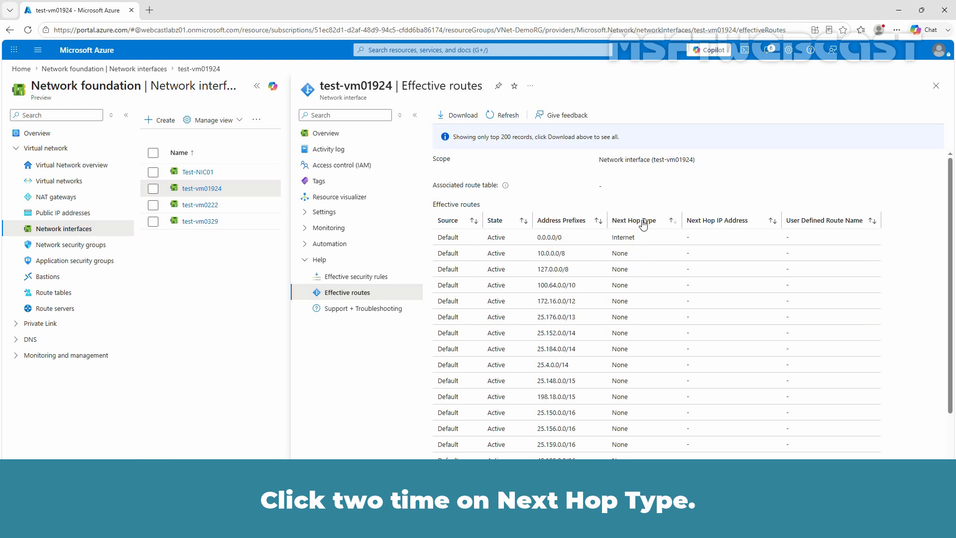
click(643, 224)
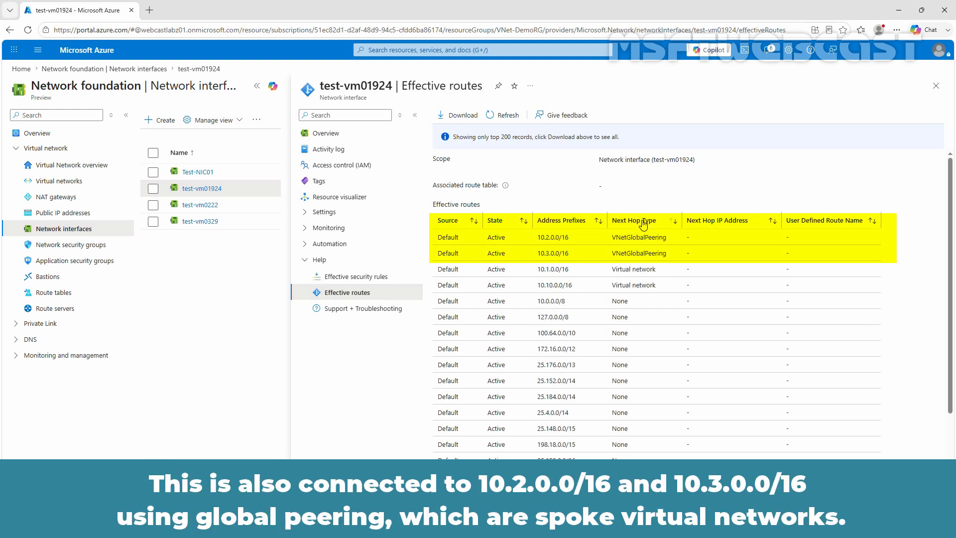